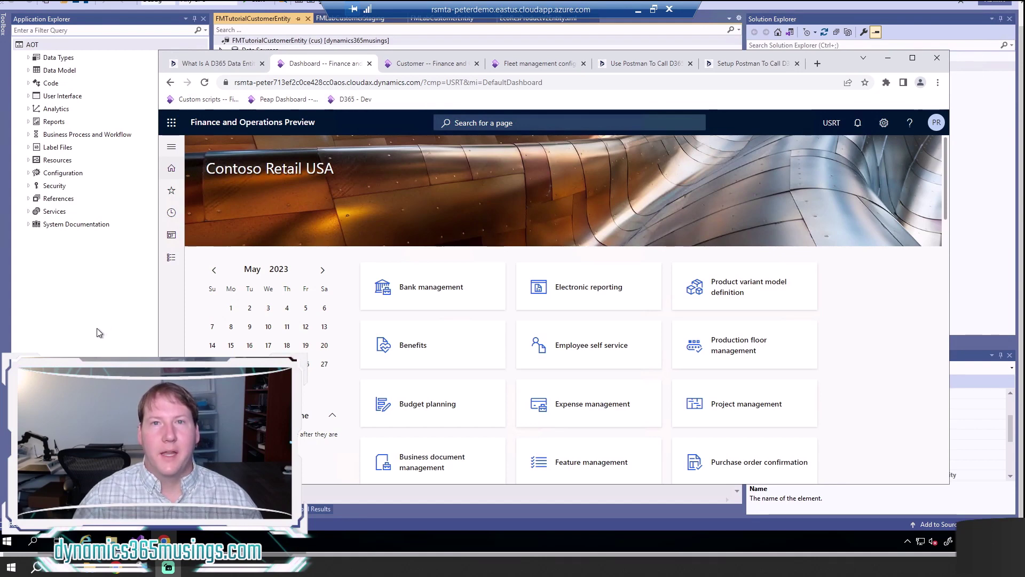
# Bring the Visual Studio FMTutorialCustomerEntity designer in front of the browser.
pyautogui.click(98, 332)
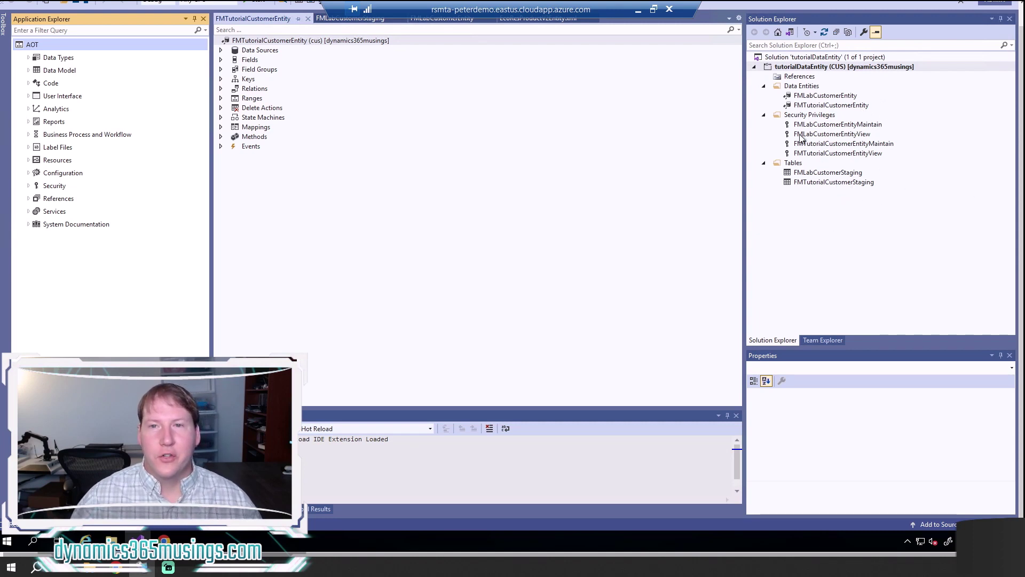
# Expand FMCustomer > PrimaryAddress to the FMAddressTable relation and entity fields, then return to Chrome.
pyautogui.click(221, 50)
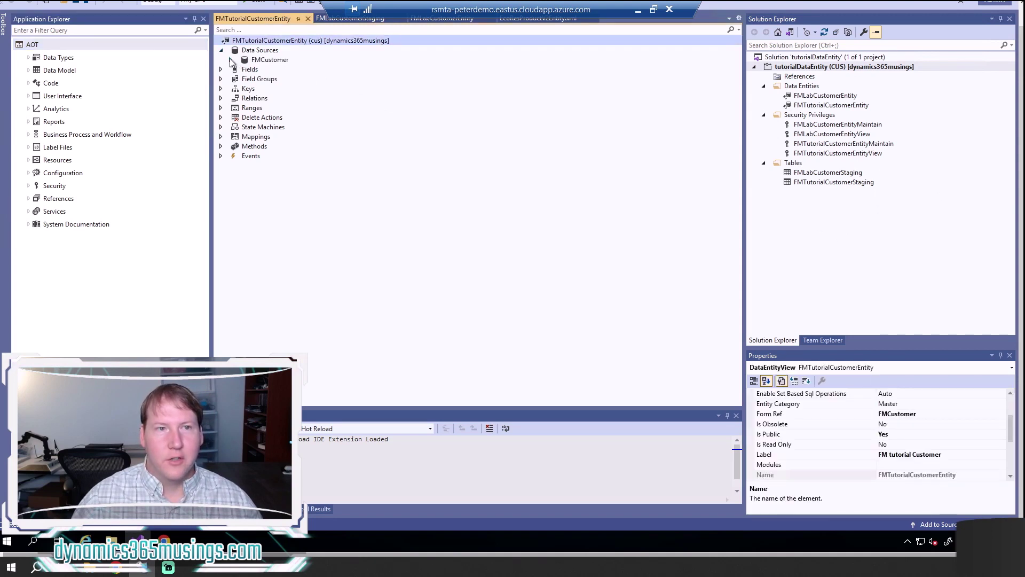
pyautogui.click(230, 59)
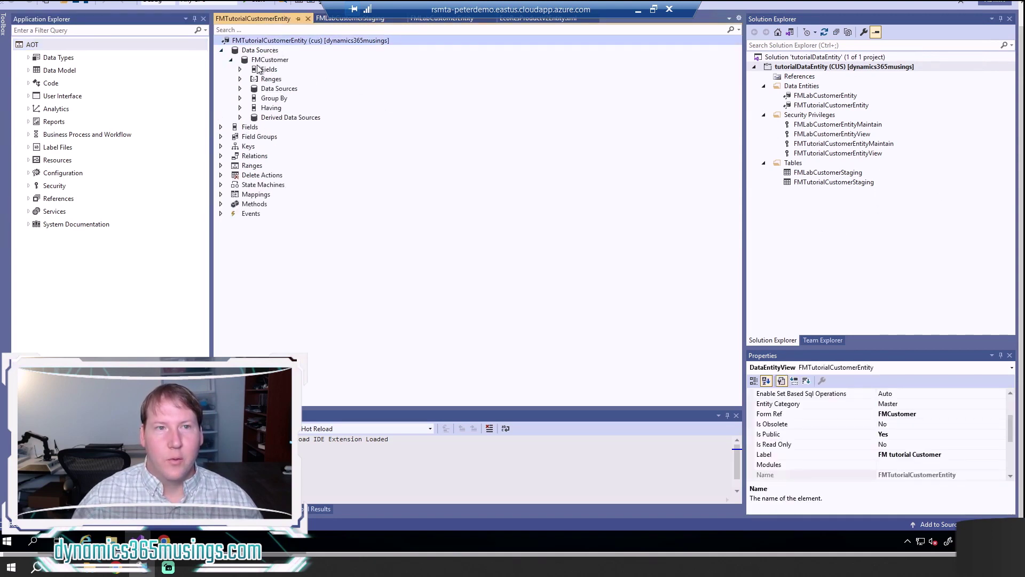
pyautogui.click(241, 89)
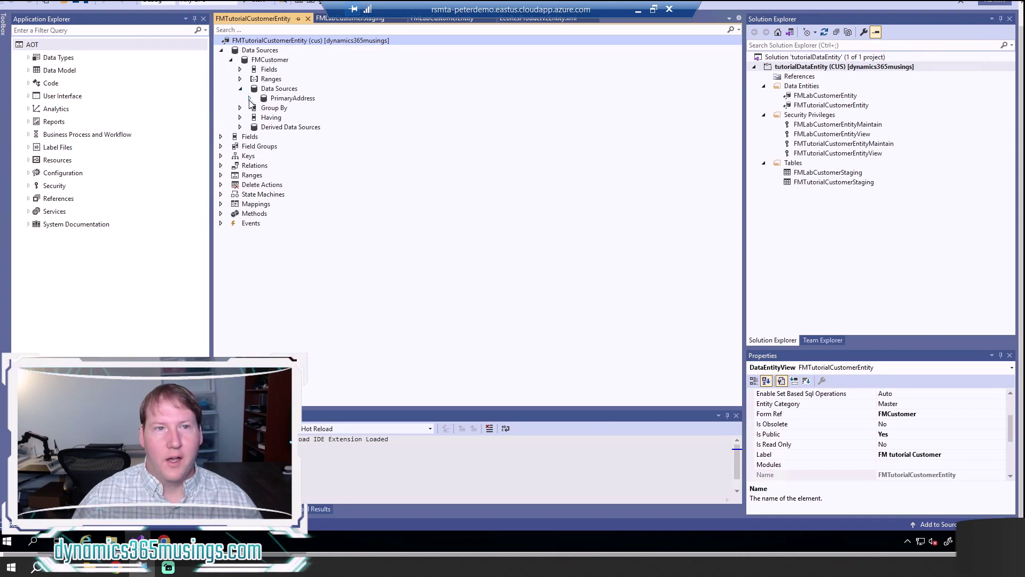
pyautogui.click(250, 98)
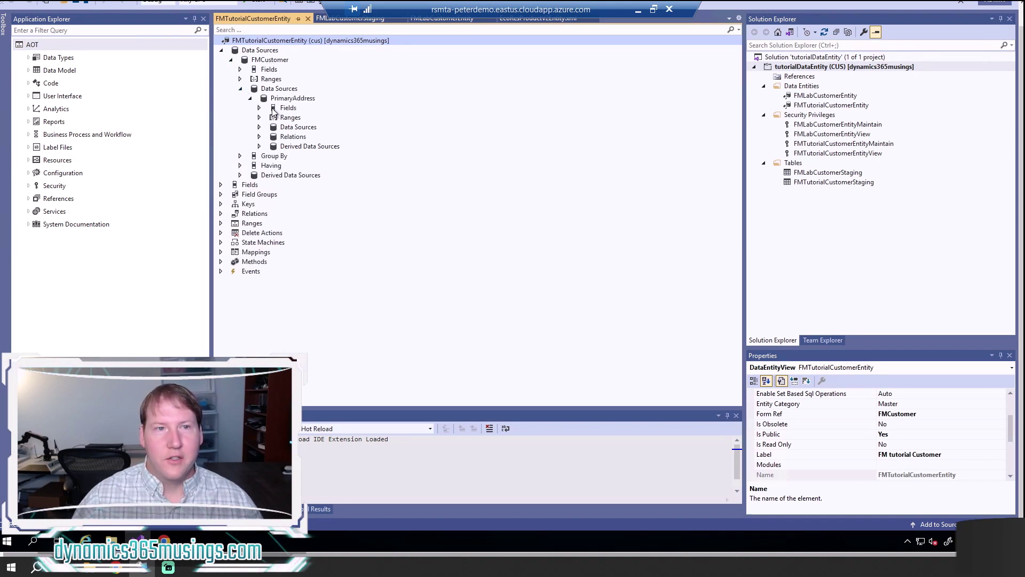
pyautogui.click(260, 137)
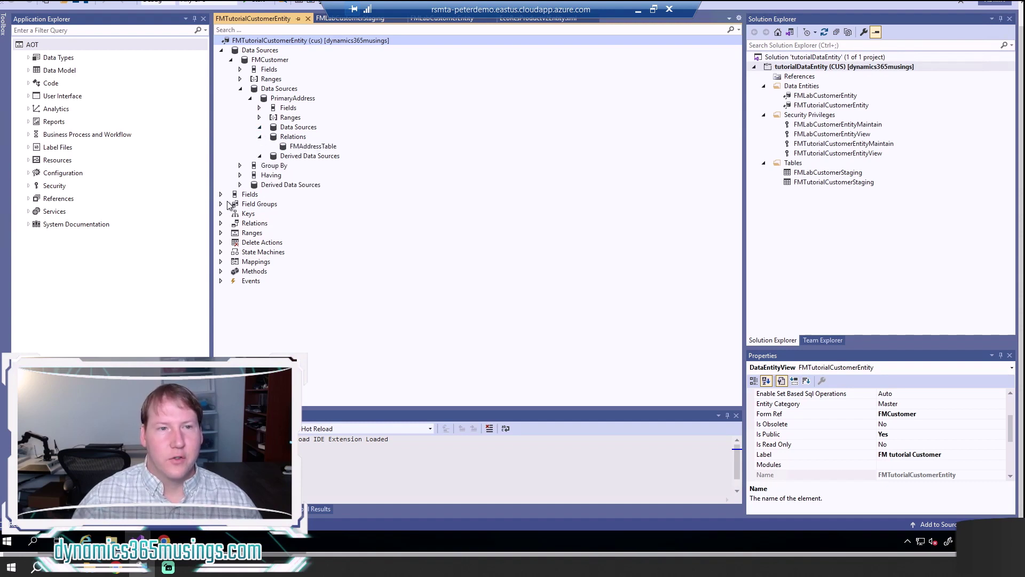
pyautogui.click(301, 148)
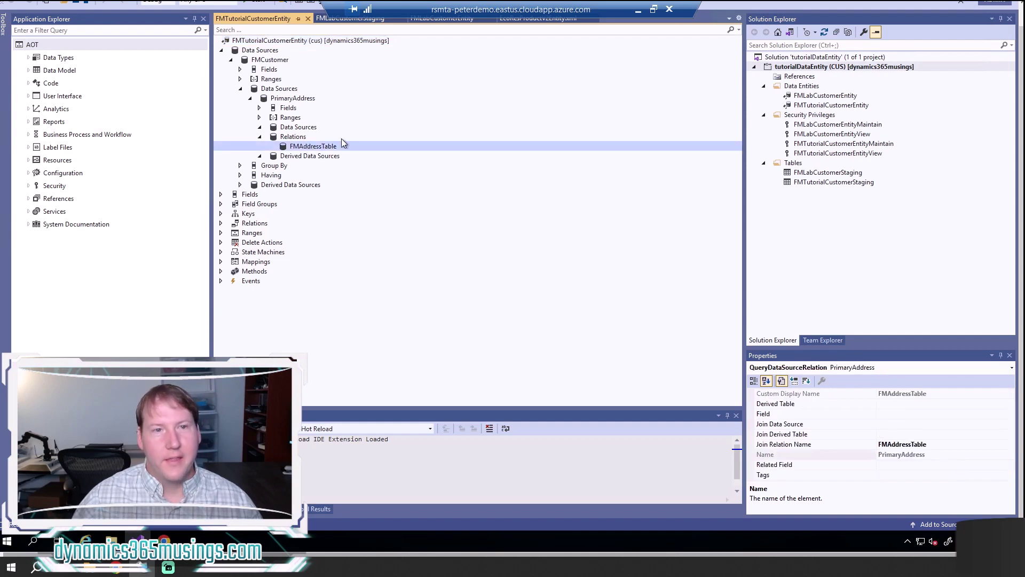
pyautogui.click(220, 194)
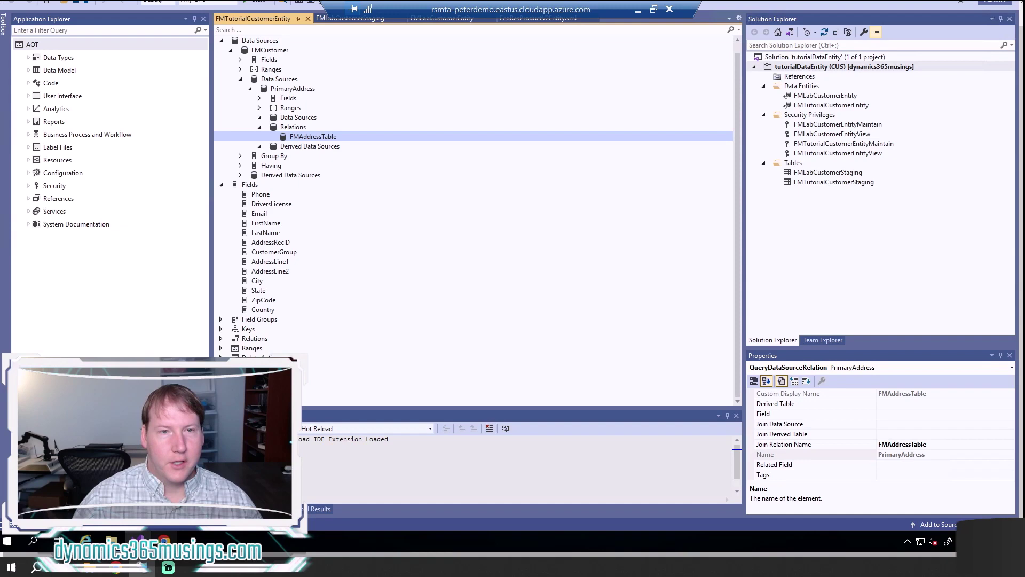
pyautogui.hotkey('alt', 'Tab')
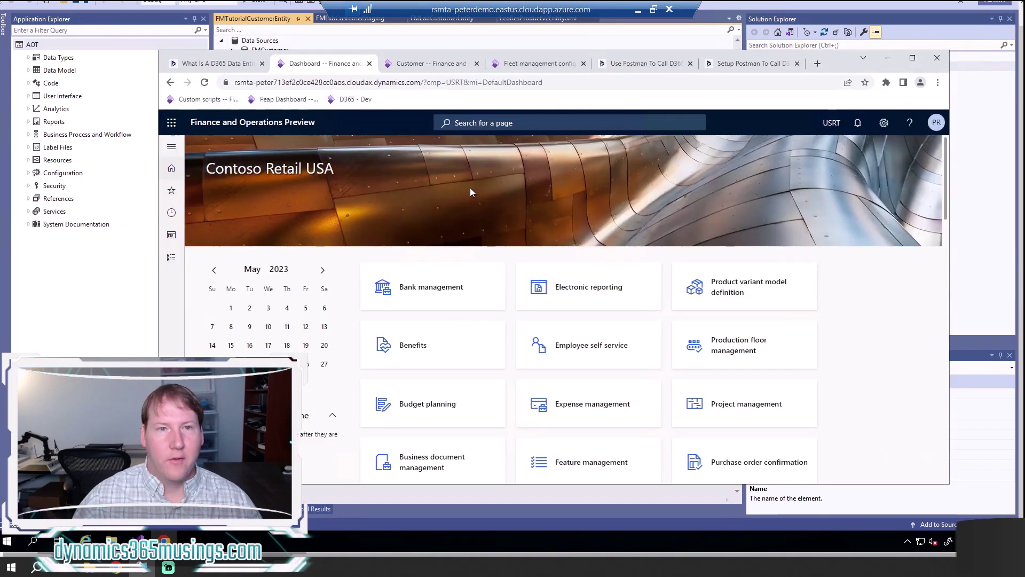
# Show the FM Customers list with name, phone, driver's license and e-mail columns.
pyautogui.click(427, 65)
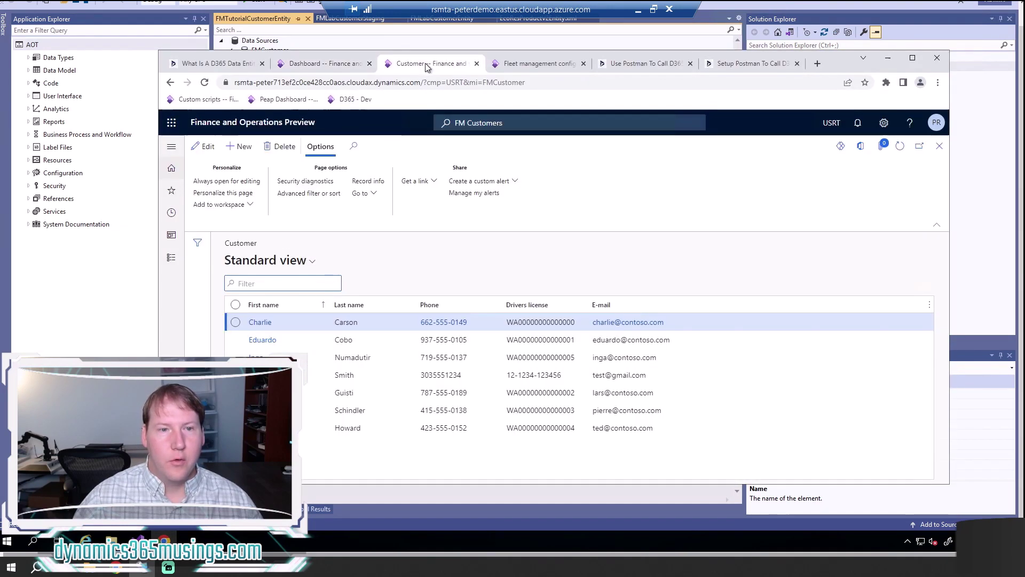
pyautogui.click(528, 124)
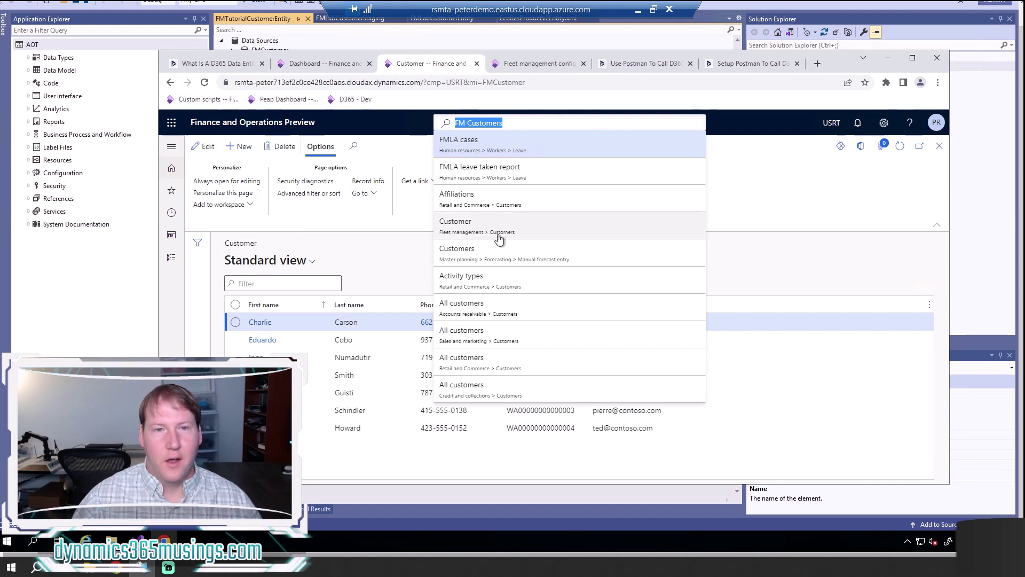
pyautogui.click(237, 310)
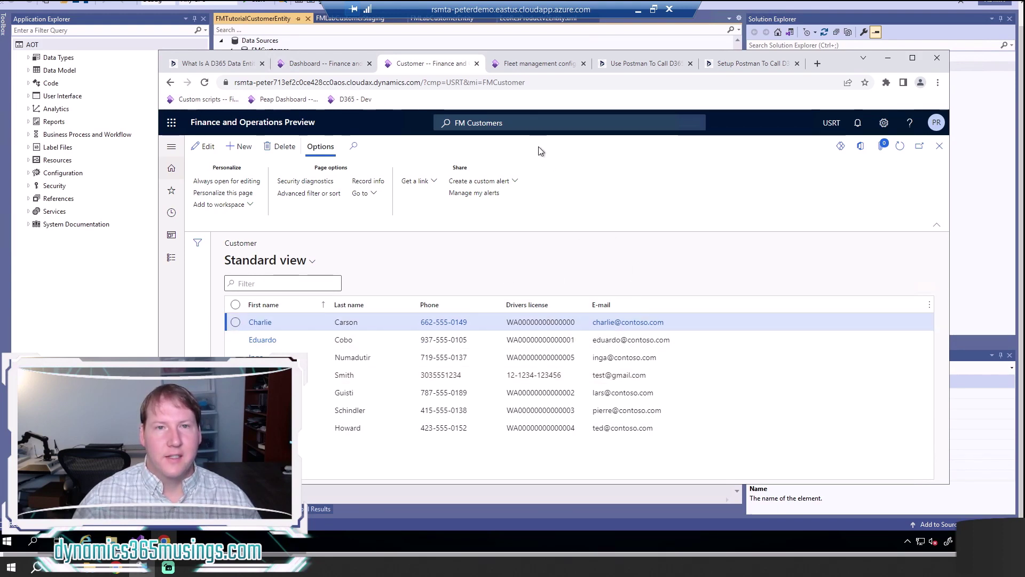
# Generate sample customers, rentals and vehicles from Fleet management configuration's Data setup, then return to FM Customers.
pyautogui.click(532, 61)
pyautogui.click(500, 121)
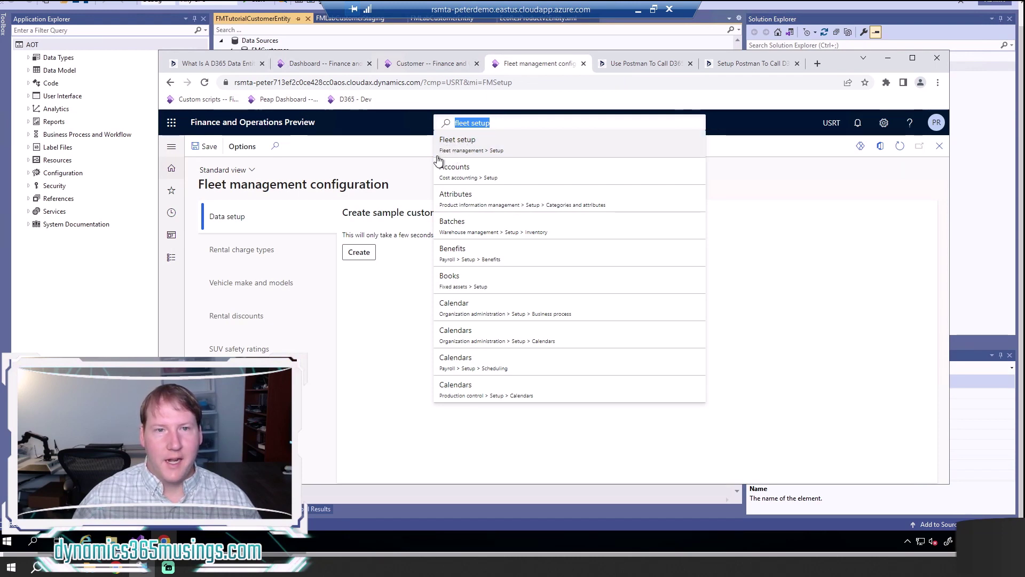
pyautogui.click(464, 148)
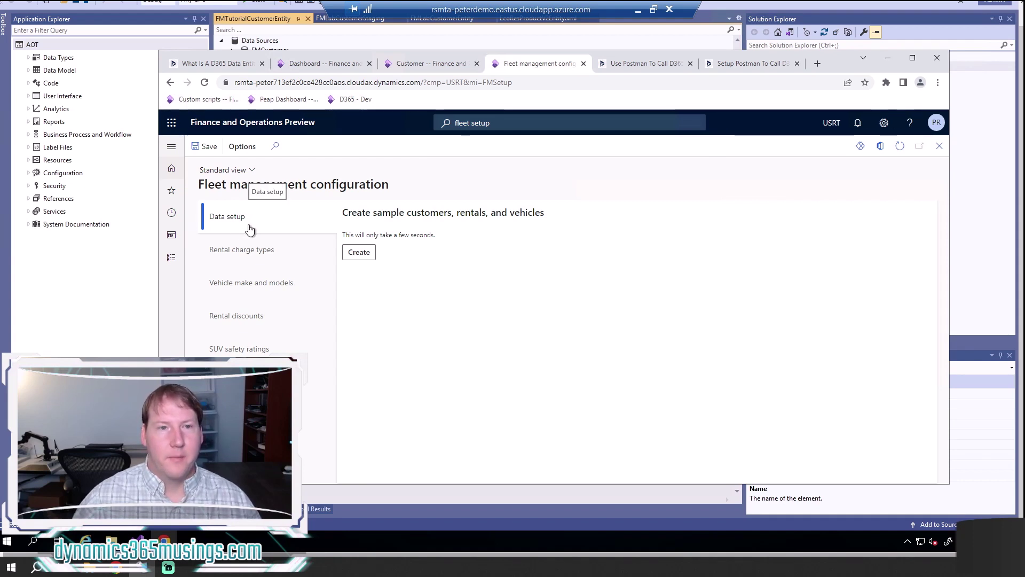
pyautogui.click(370, 258)
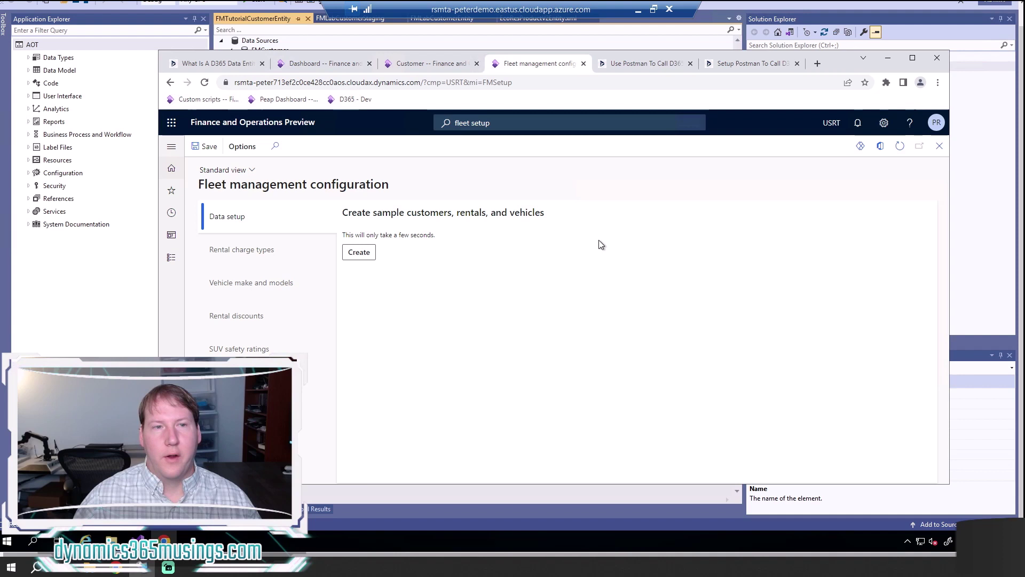
pyautogui.click(412, 65)
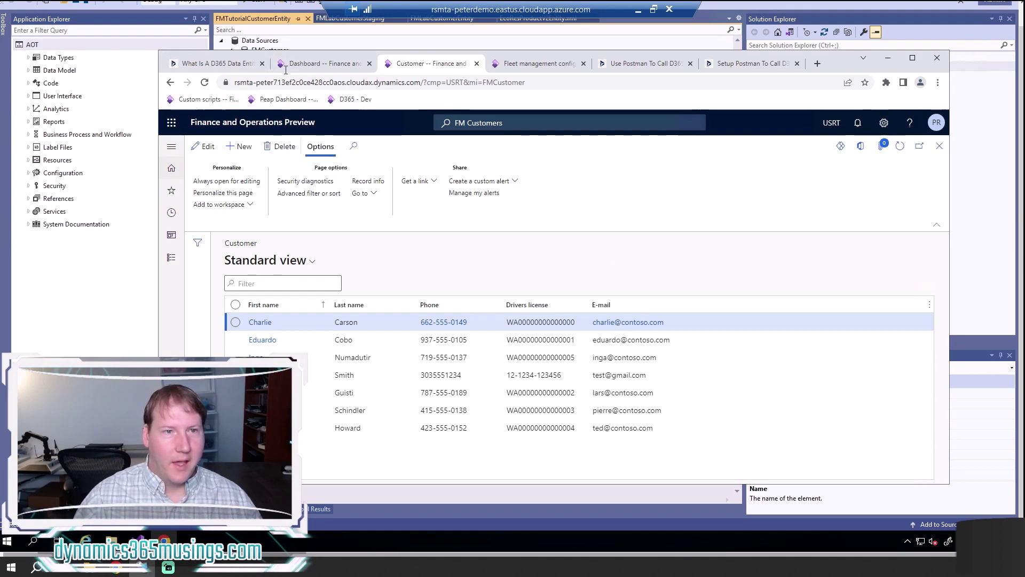
# Review the integration diagram in the 'What Is A D365 Data Entity' article.
pyautogui.click(218, 64)
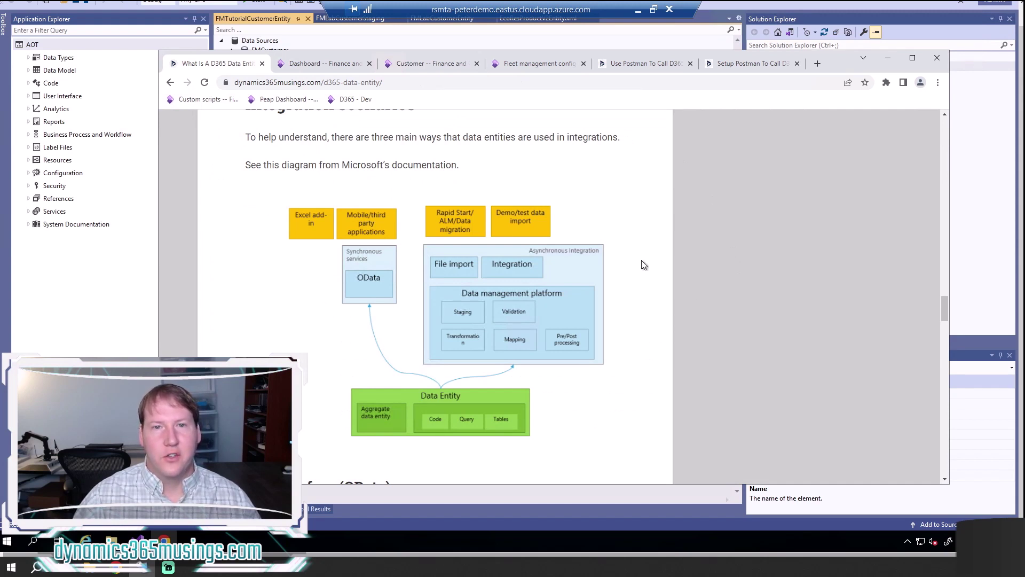
pyautogui.scroll(-1, 381, 214)
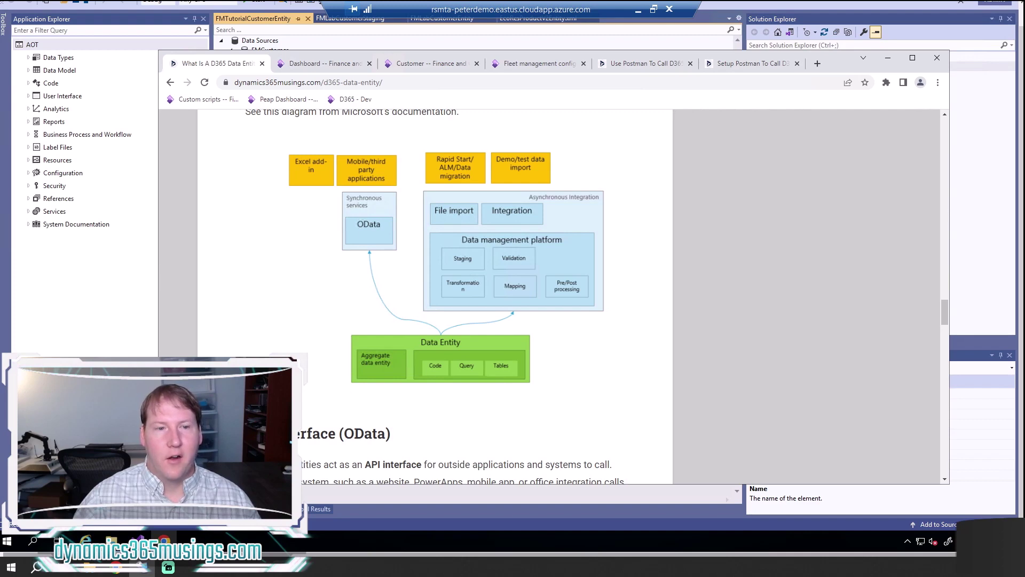
pyautogui.scroll(-2, 292, 293)
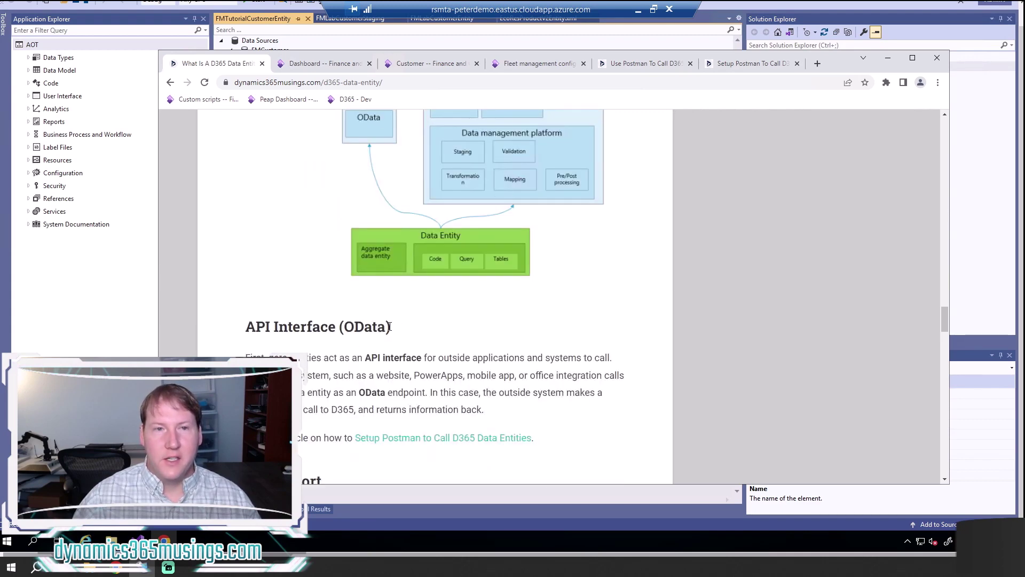
pyautogui.scroll(1, 390, 326)
pyautogui.scroll(2, 404, 347)
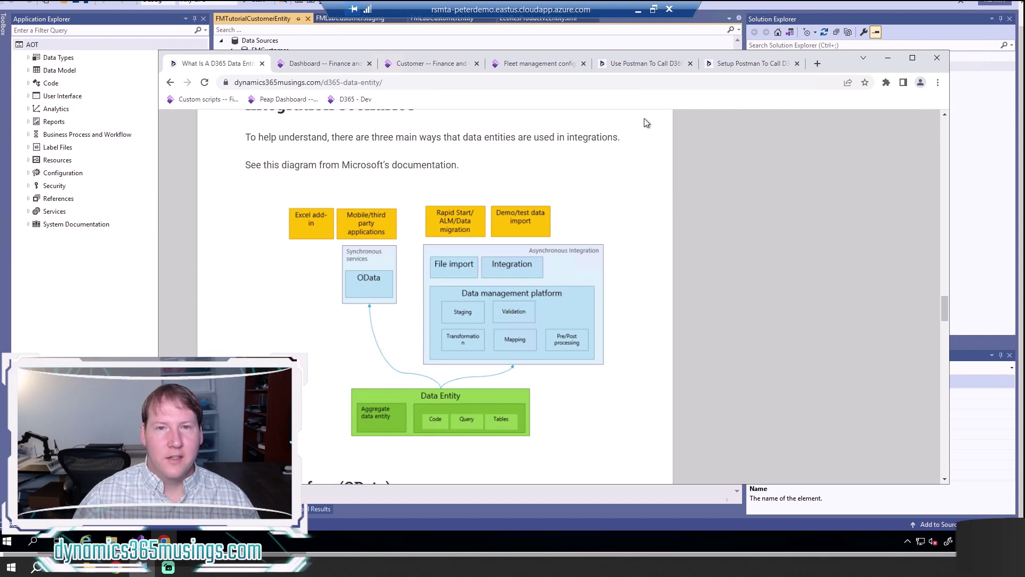
# Read the Setup Postman To Call D365 article down to the CustomersV2 GET request with bearer-token header.
pyautogui.click(627, 61)
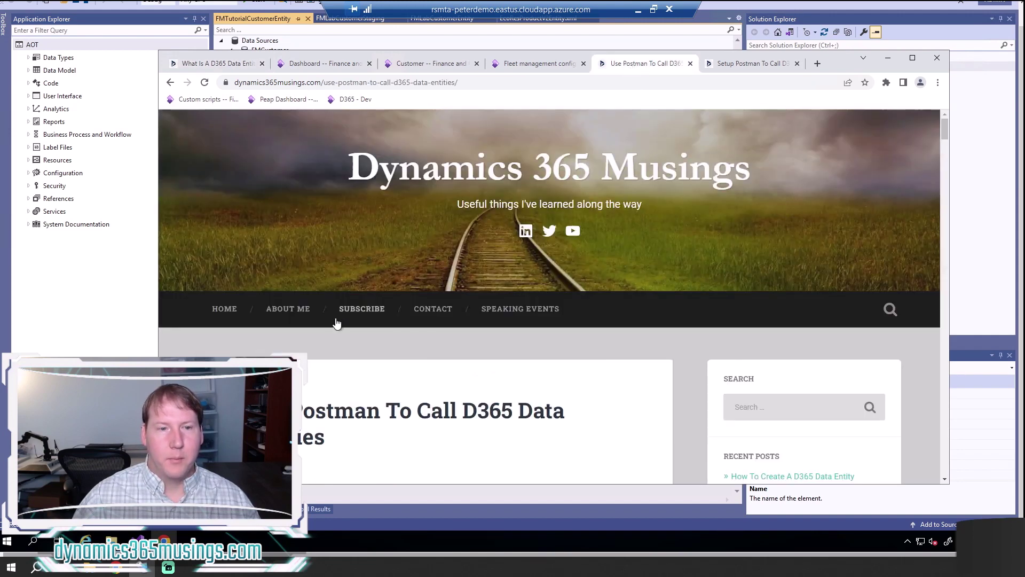
pyautogui.scroll(-3, 336, 323)
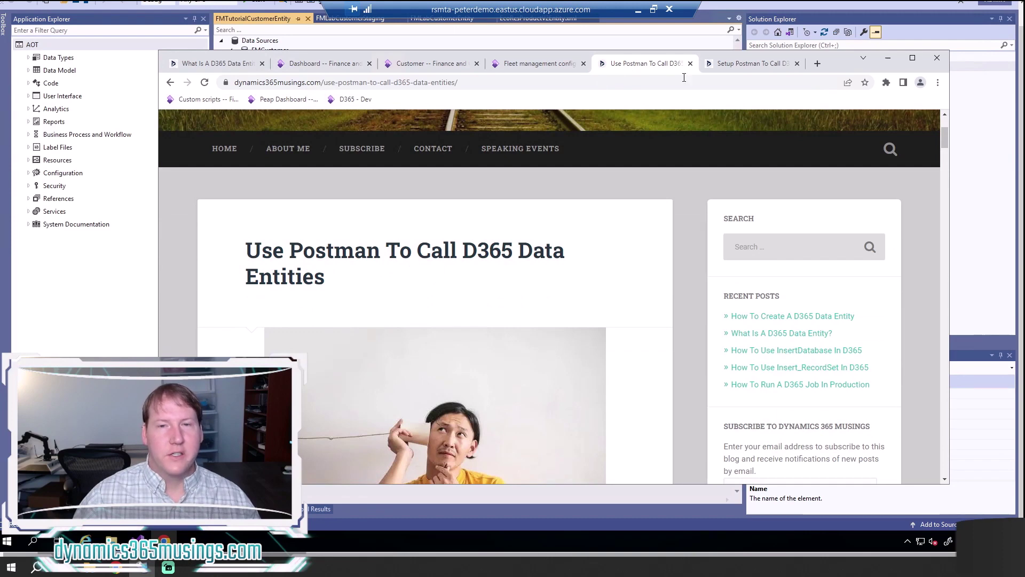
pyautogui.click(756, 66)
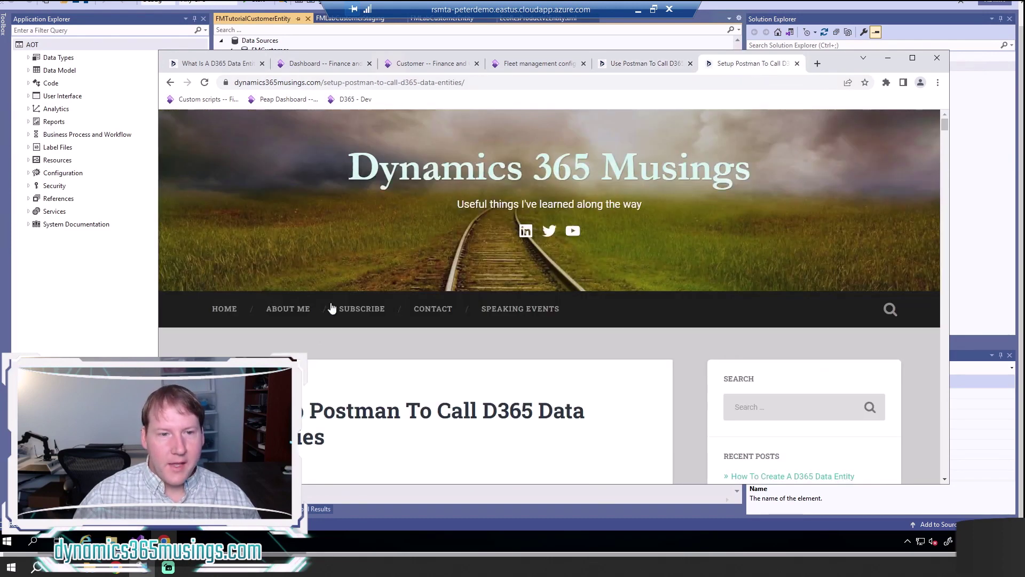
pyautogui.scroll(-3, 332, 320)
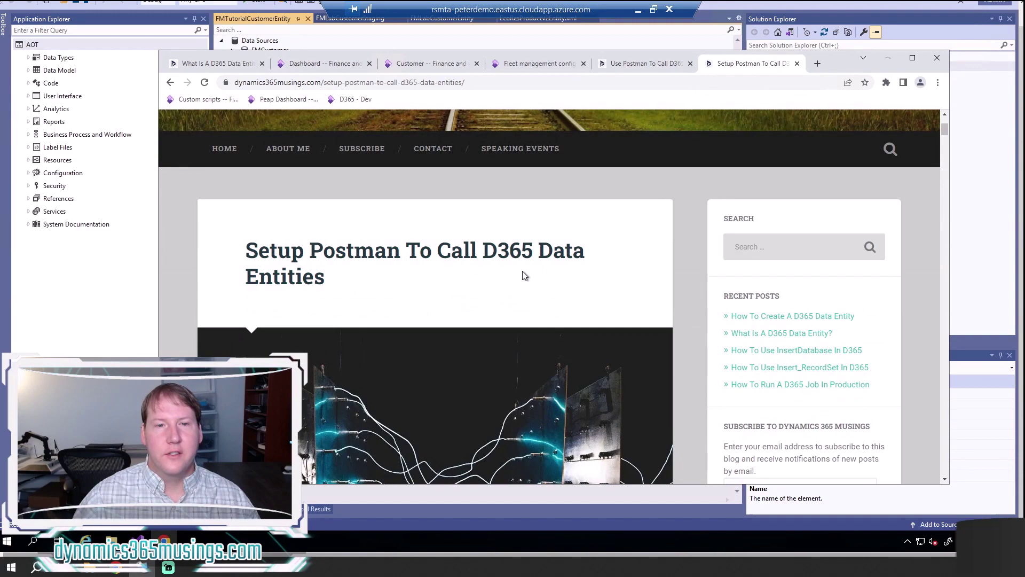
pyautogui.scroll(-15, 482, 340)
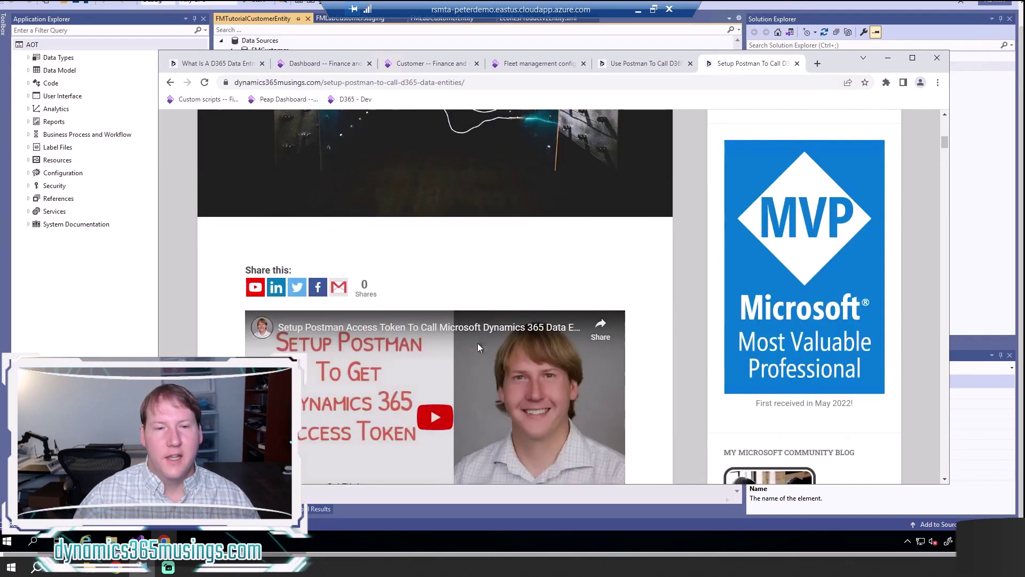
pyautogui.scroll(-12, 442, 388)
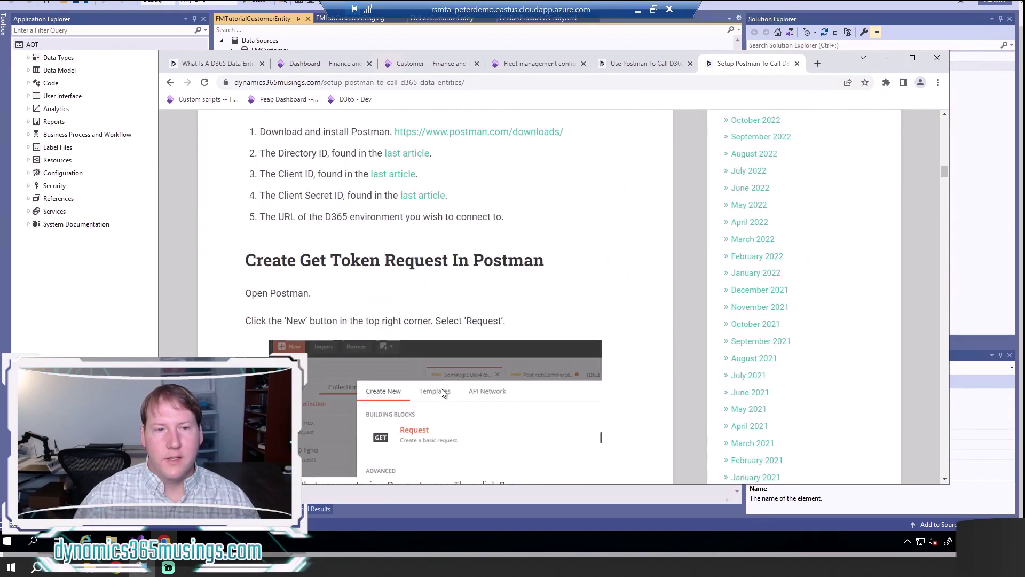
pyautogui.scroll(-15, 441, 389)
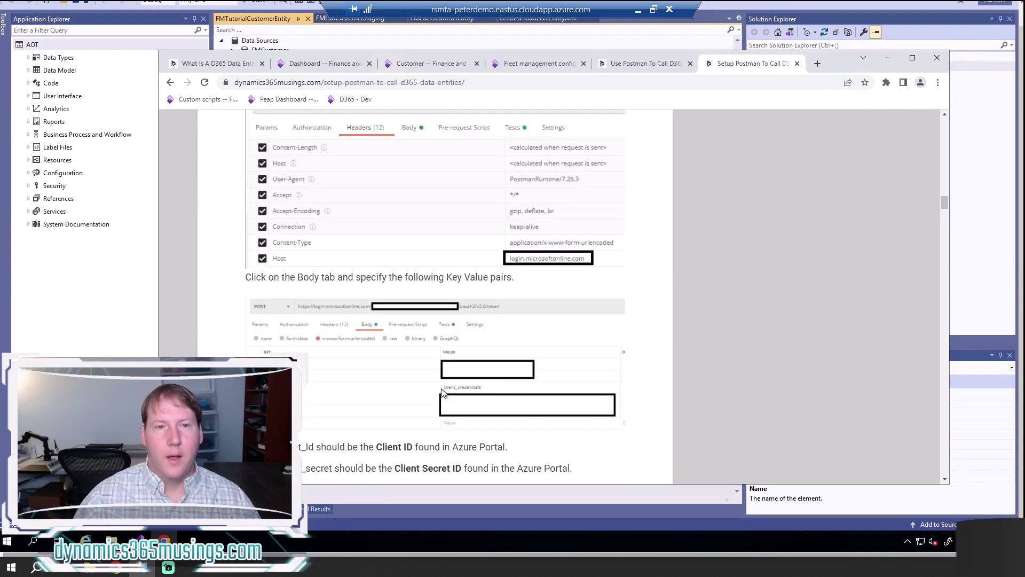
pyautogui.scroll(-5, 442, 393)
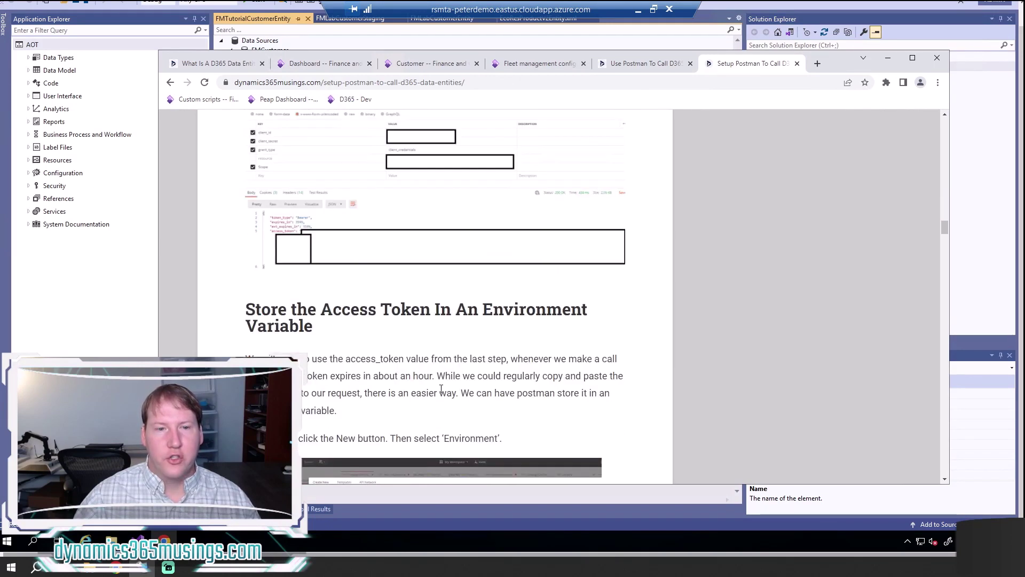
pyautogui.scroll(-3, 416, 385)
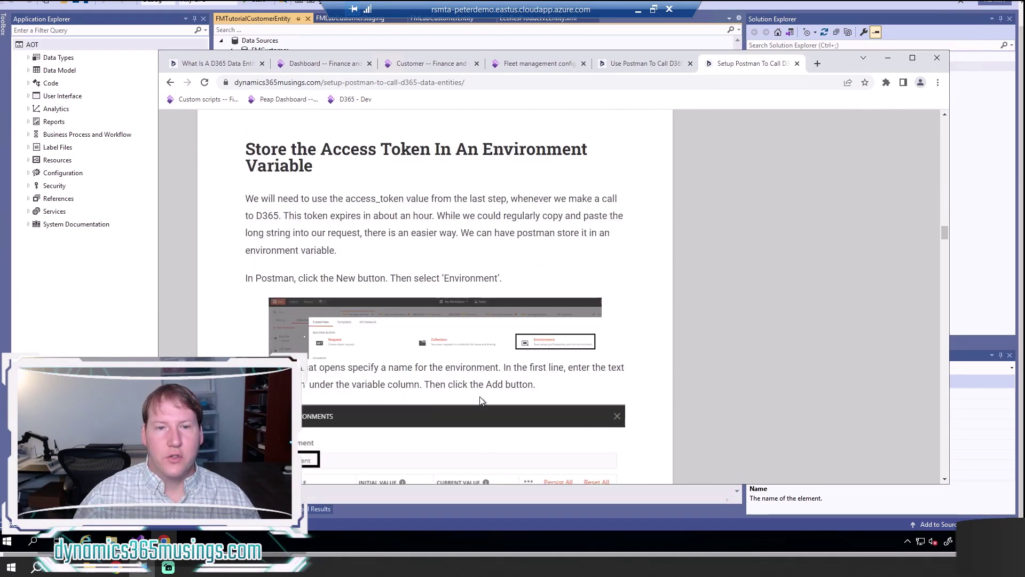
pyautogui.scroll(-6, 466, 396)
pyautogui.scroll(-4, 455, 400)
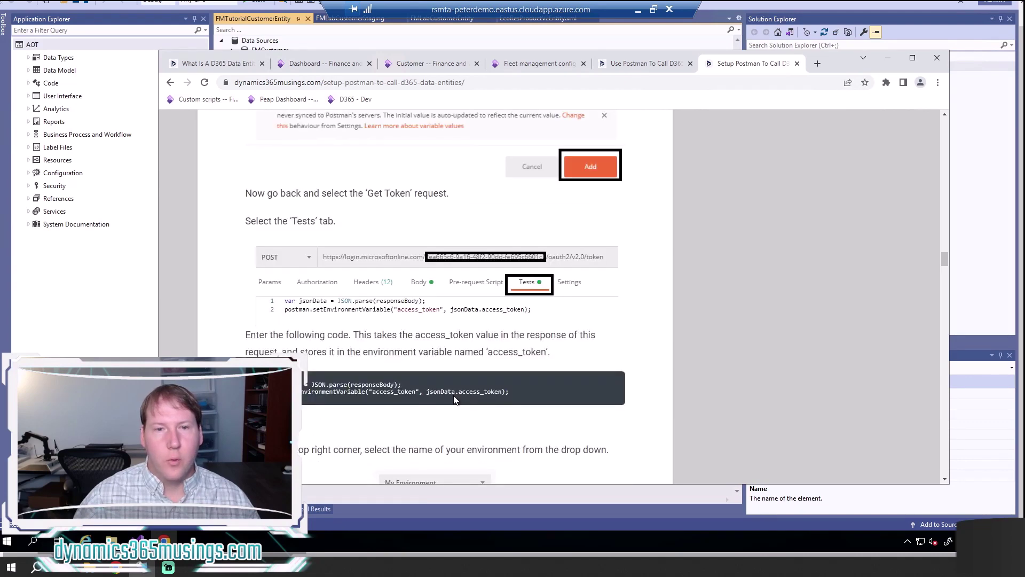
pyautogui.scroll(-2, 455, 400)
pyautogui.scroll(-3, 454, 396)
pyautogui.scroll(-4, 428, 388)
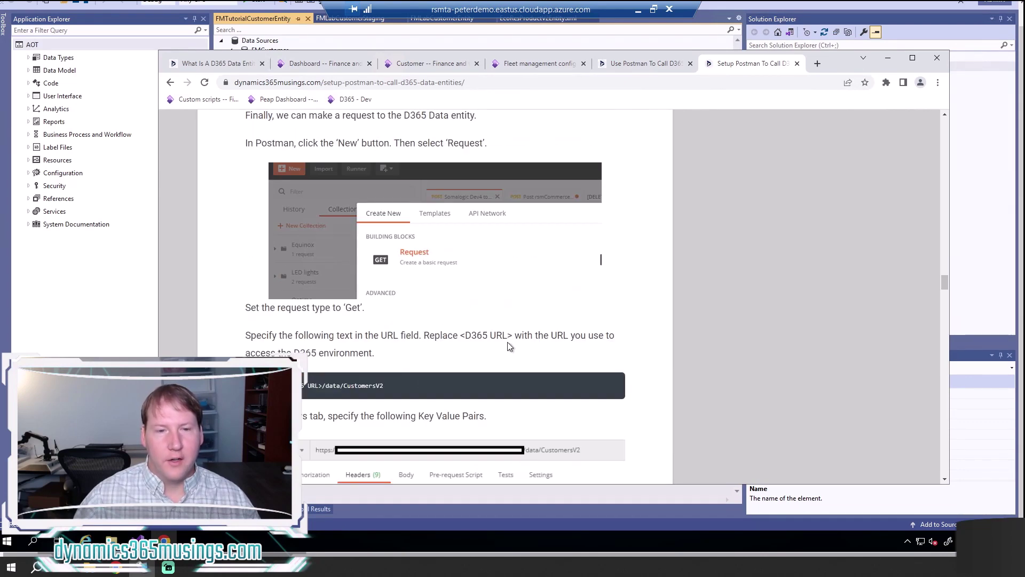
pyautogui.scroll(-3, 444, 393)
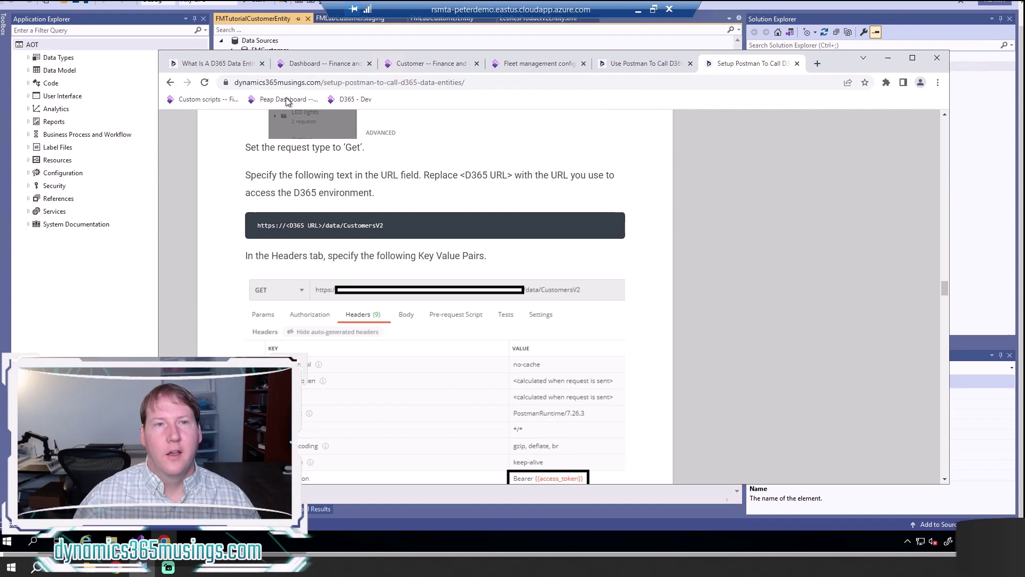
# Read the data entity article's Interface (OData) section, then return to the Finance and Operations dashboard.
pyautogui.click(213, 62)
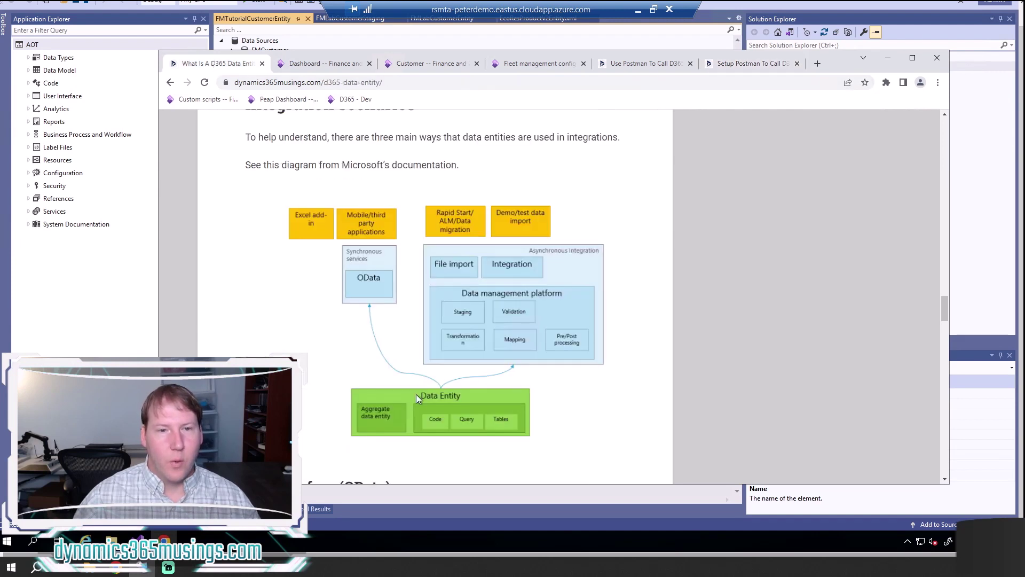
pyautogui.scroll(-1, 375, 291)
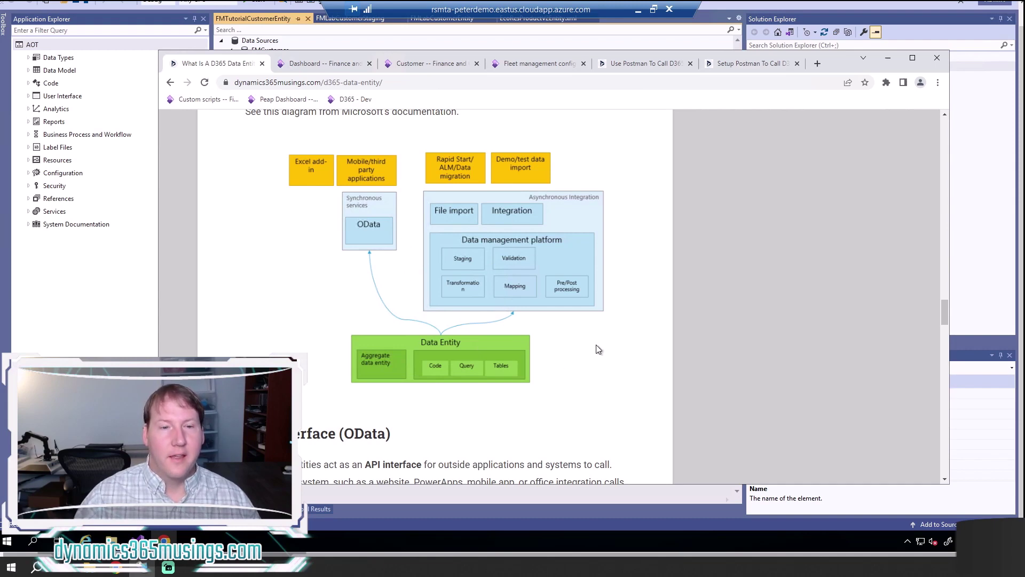
pyautogui.scroll(-3, 597, 347)
pyautogui.click(317, 61)
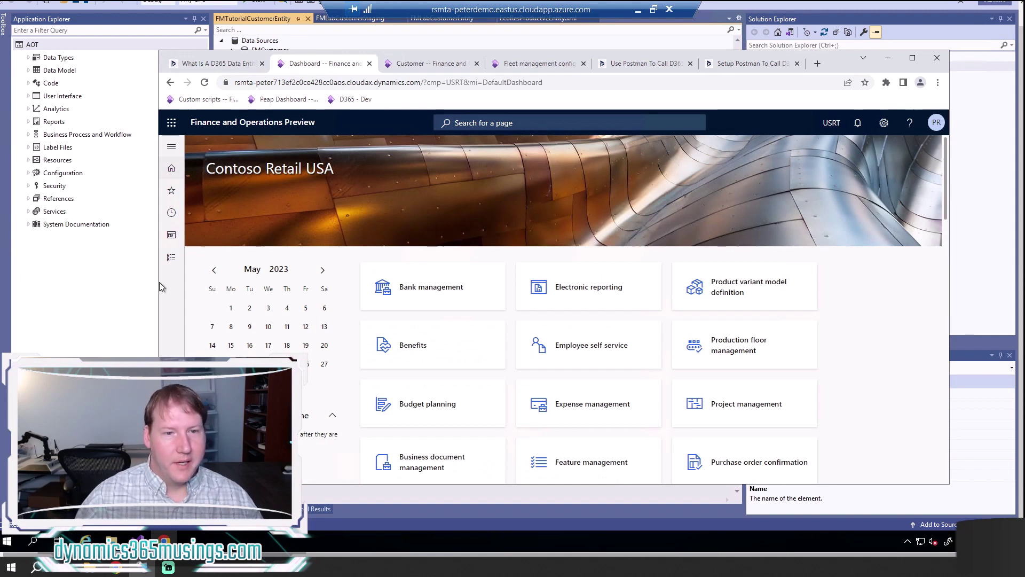
# Search 'data manage' and open the Data management workspace from Workspaces in the navigation pane.
pyautogui.click(580, 127)
pyautogui.write('dat')
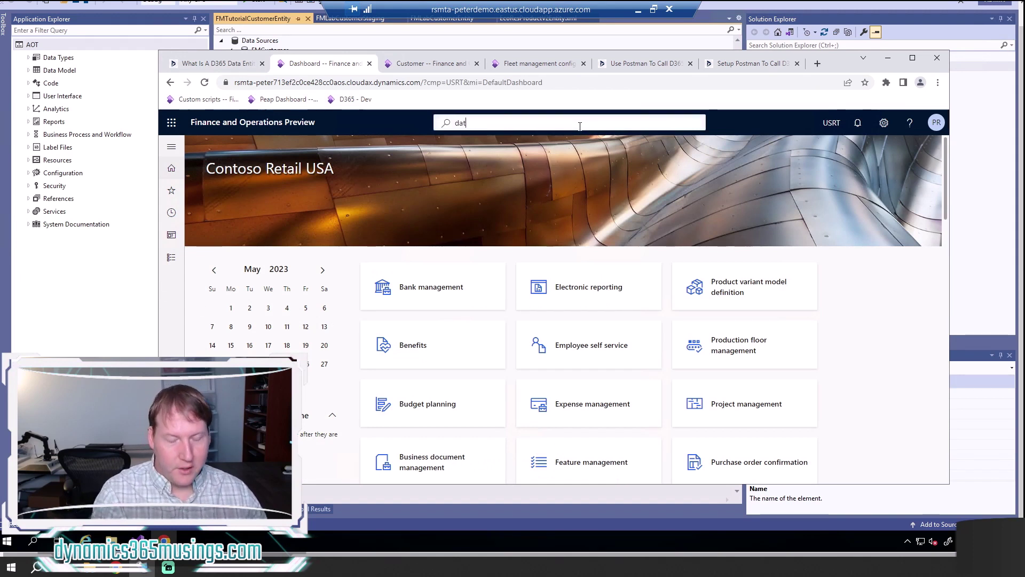
pyautogui.write('a manage')
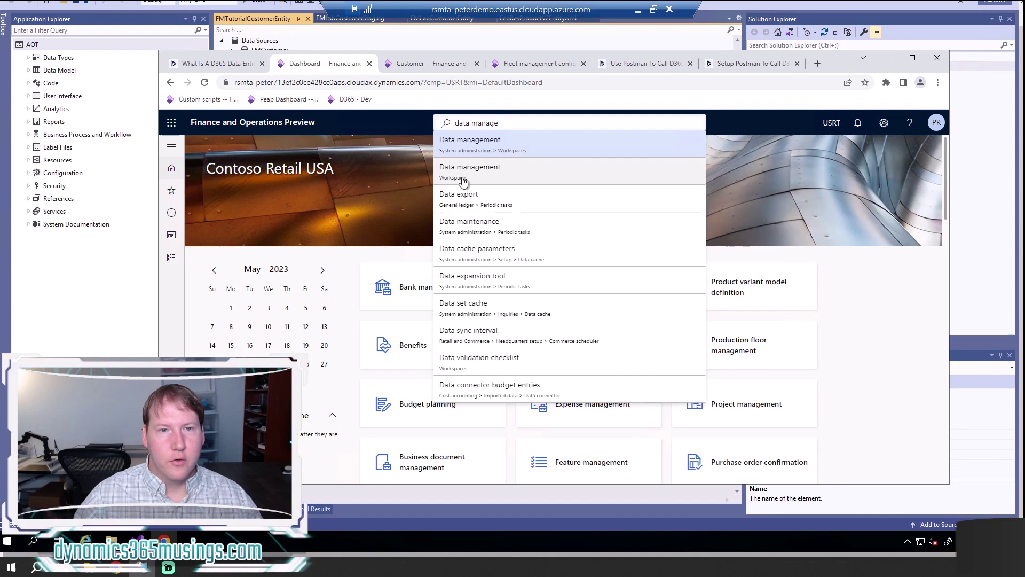
pyautogui.click(171, 238)
pyautogui.click(170, 239)
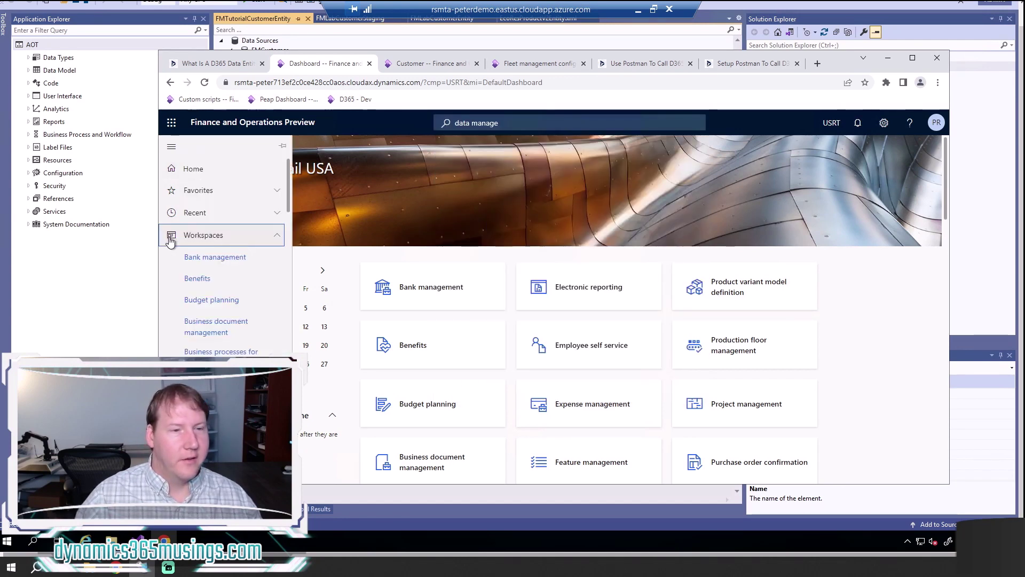
pyautogui.scroll(-5, 221, 342)
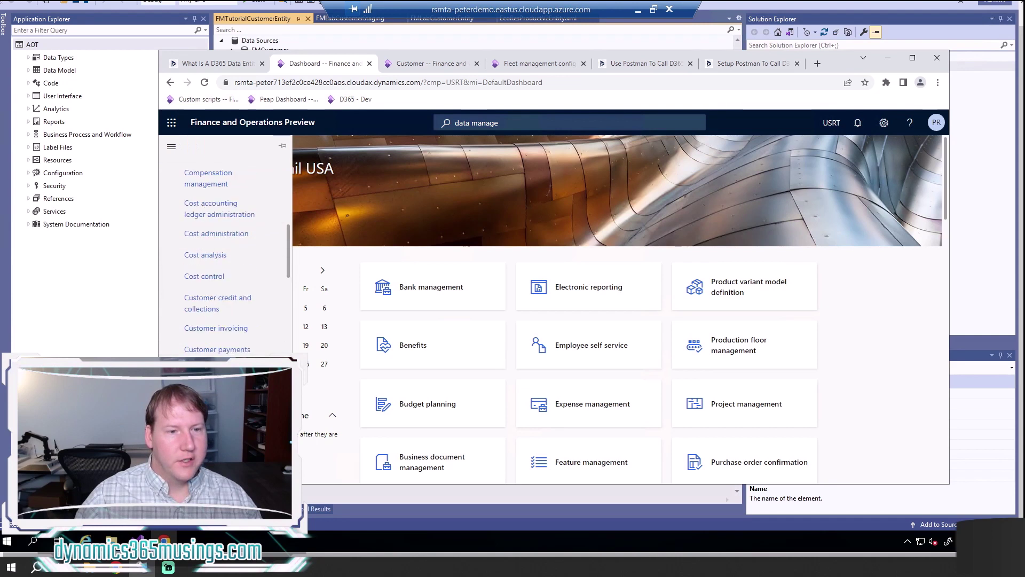
pyautogui.scroll(-3, 221, 321)
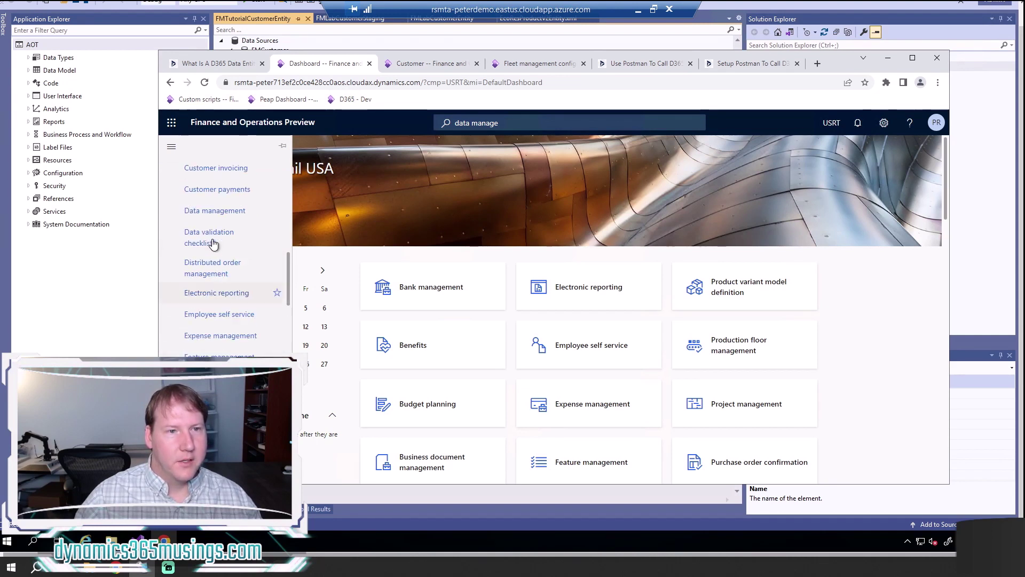
pyautogui.click(223, 212)
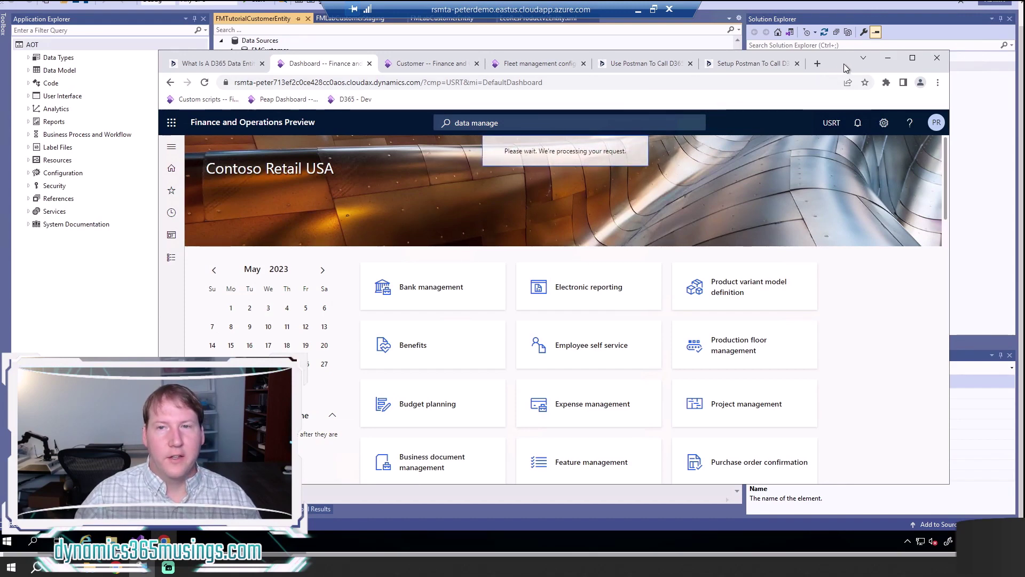
pyautogui.moveTo(845, 67); pyautogui.dragTo(872, 62)
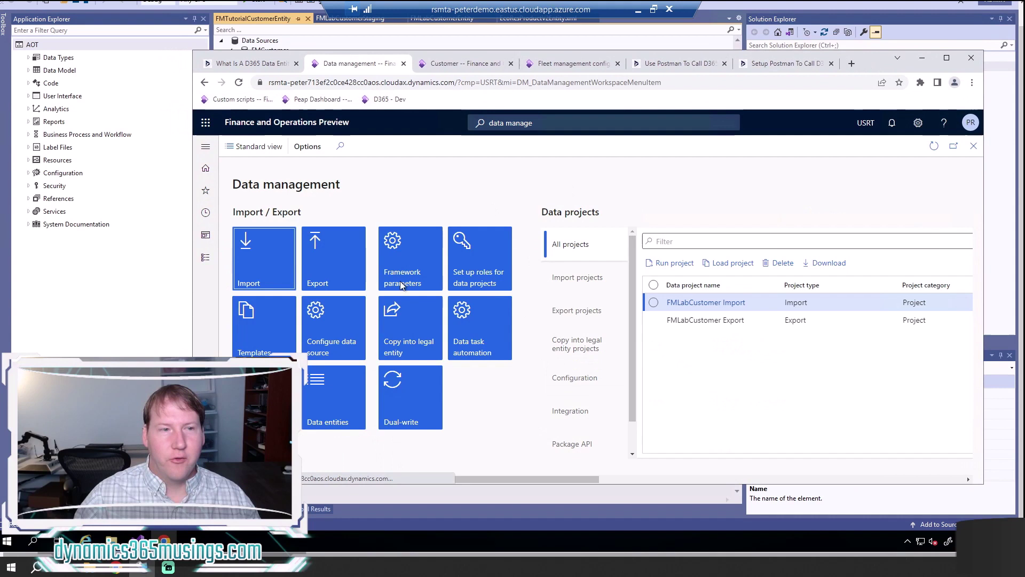
pyautogui.moveTo(866, 62); pyautogui.dragTo(905, 62)
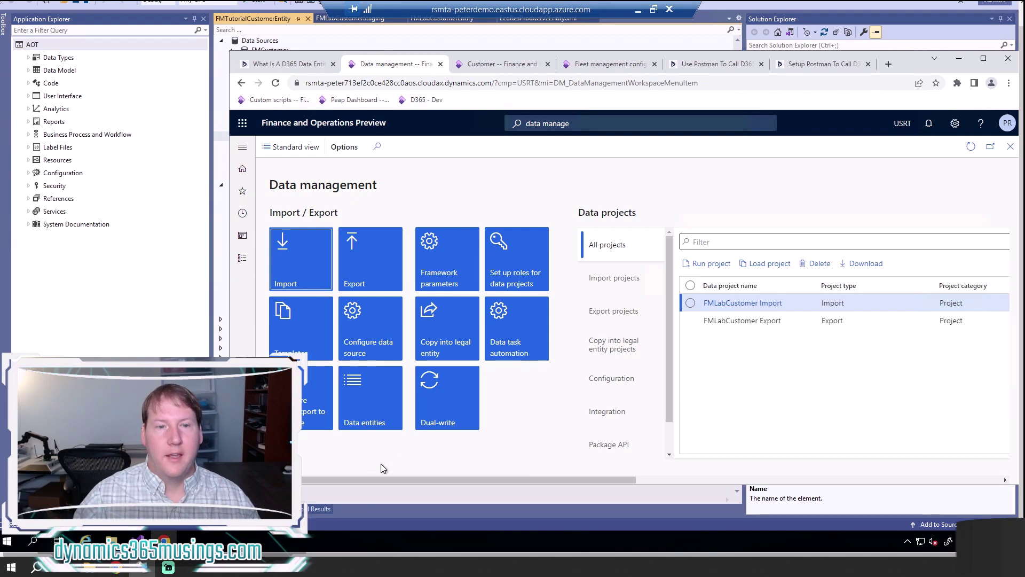
pyautogui.click(368, 398)
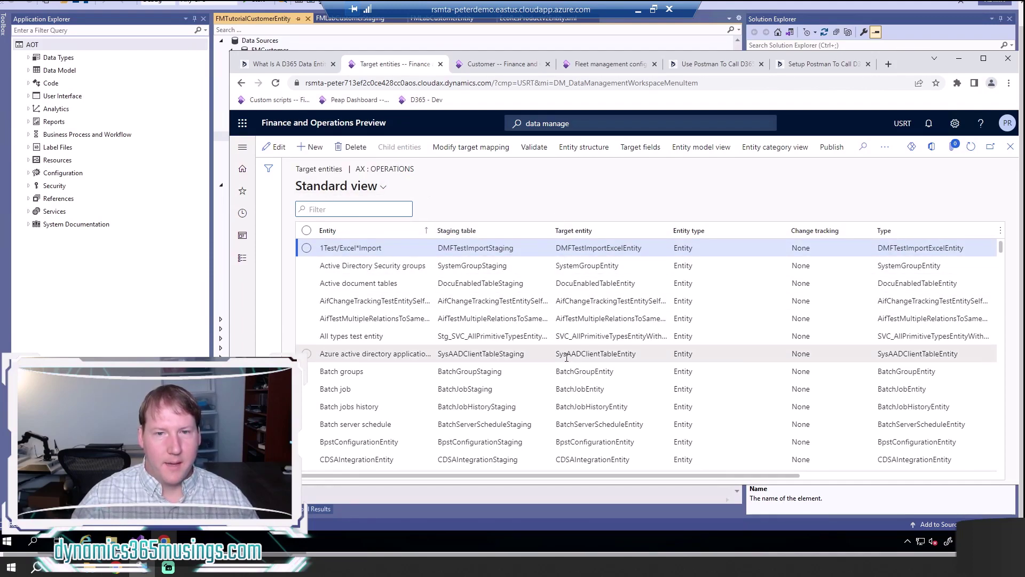
pyautogui.scroll(-2, 471, 371)
pyautogui.scroll(-7, 485, 393)
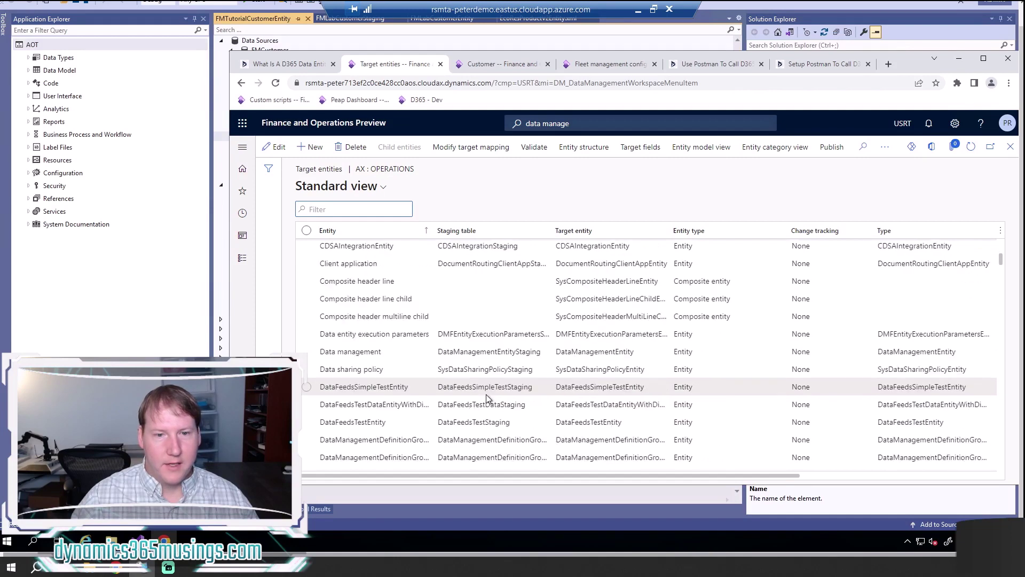
pyautogui.scroll(-12, 487, 394)
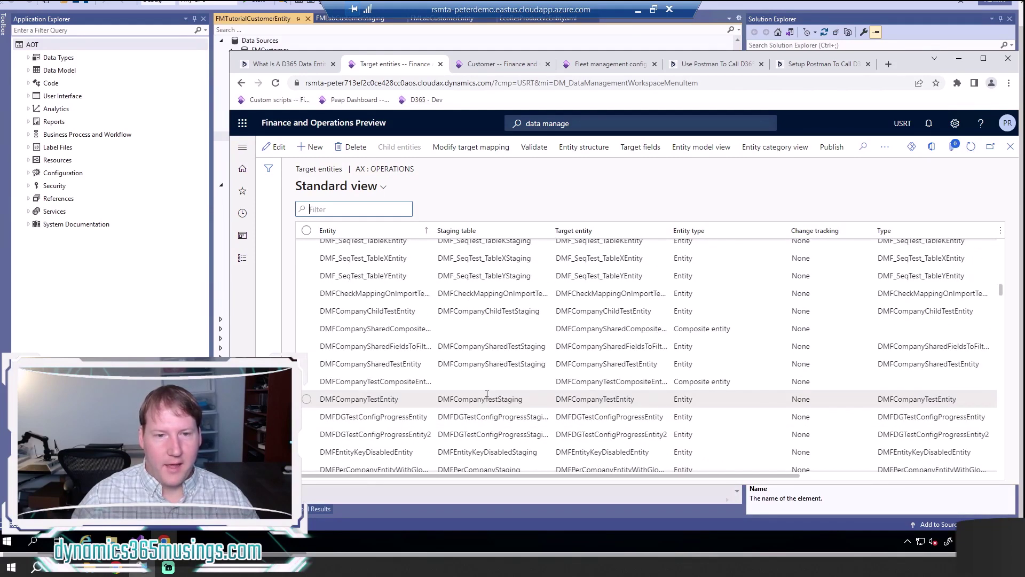
pyautogui.scroll(-6, 486, 394)
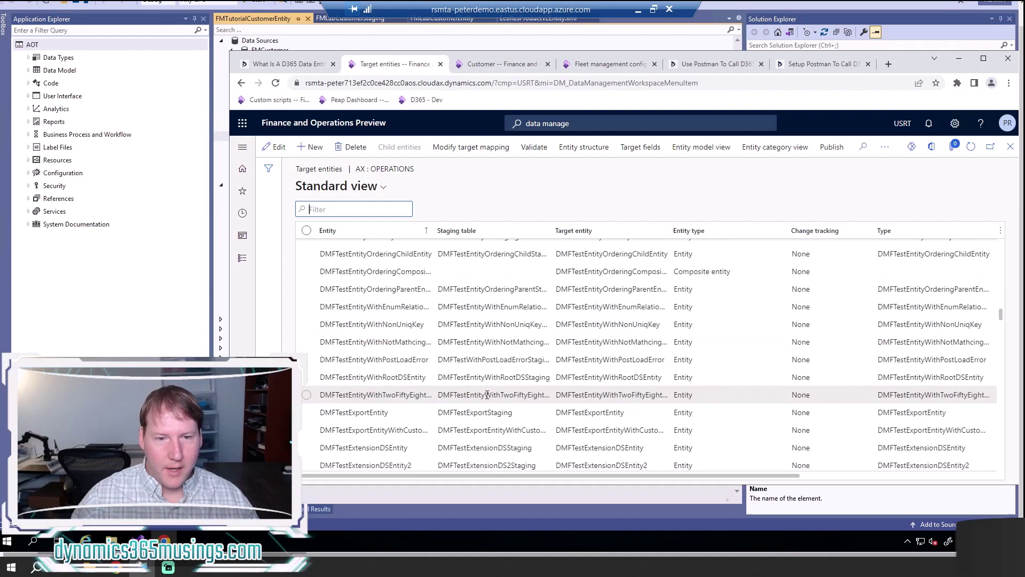
pyautogui.scroll(-8, 487, 393)
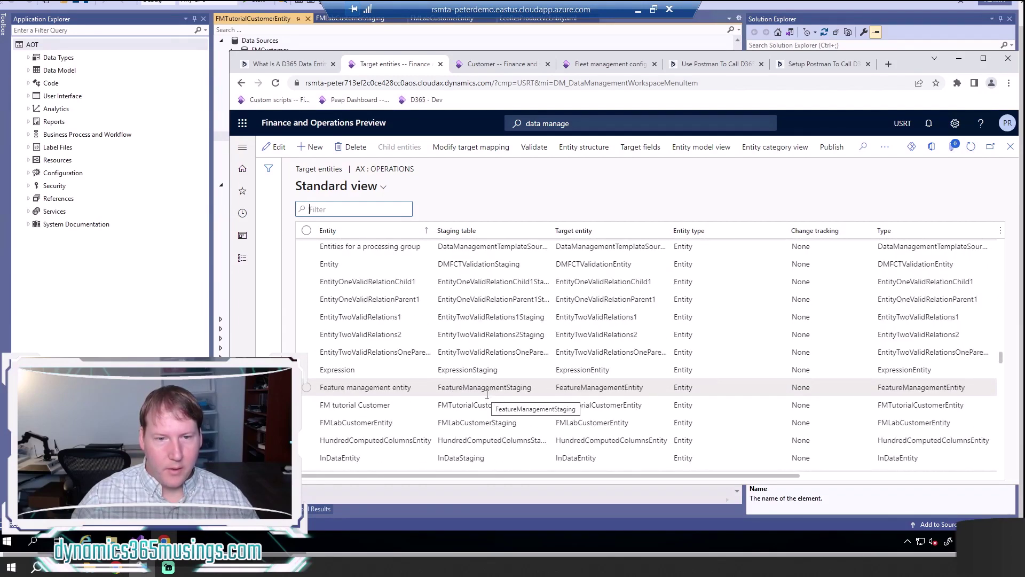
pyautogui.click(467, 424)
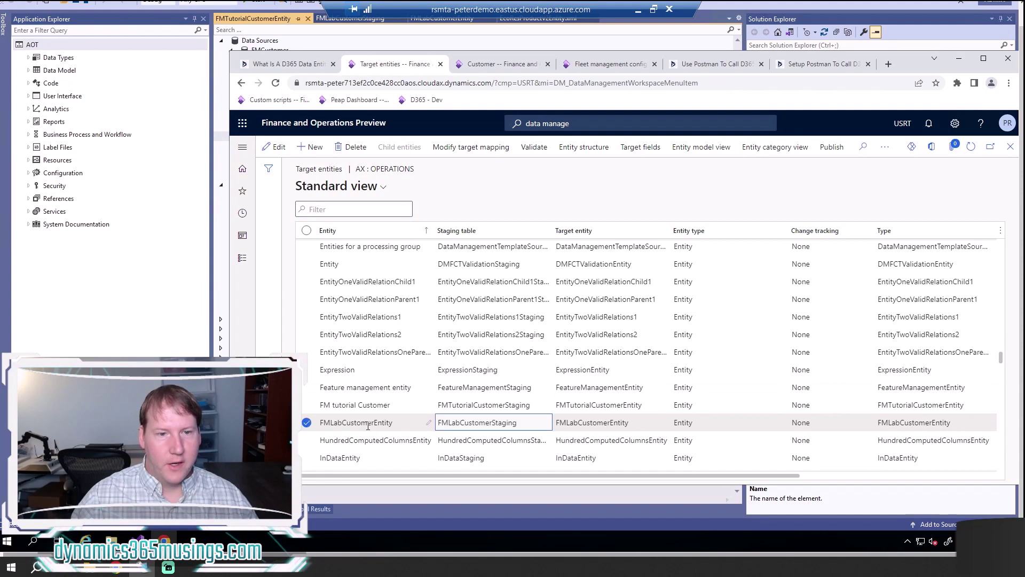
pyautogui.click(1013, 151)
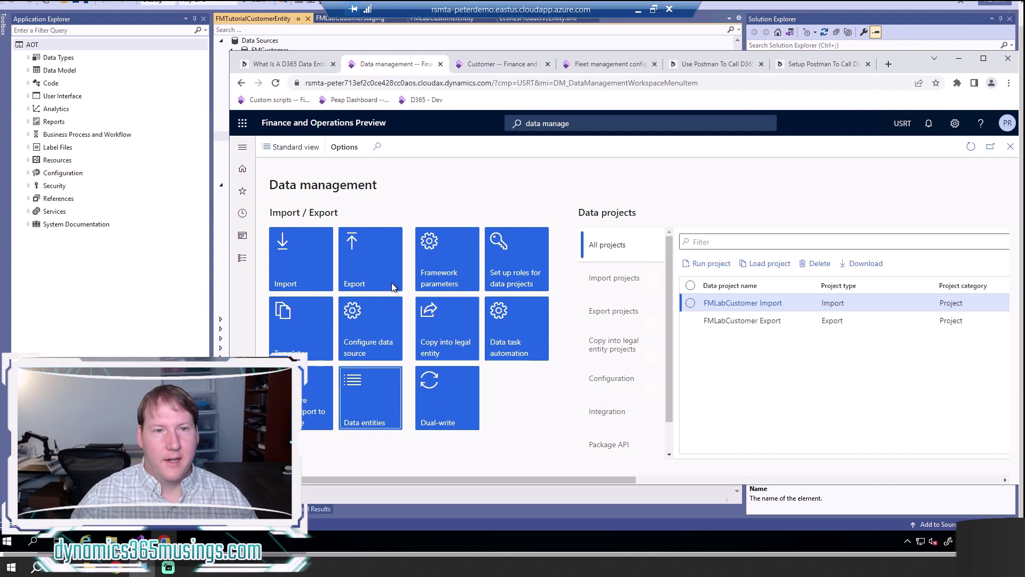
# Create an export project named 'FM Customers Export 2' and narrow the browser to reveal Visual Studio.
pyautogui.click(368, 255)
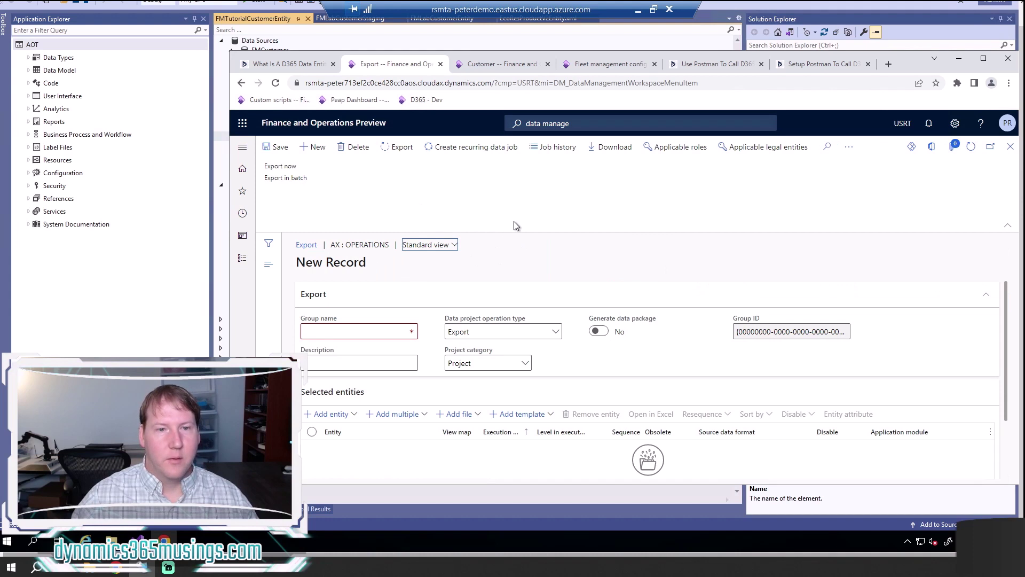
pyautogui.click(367, 334)
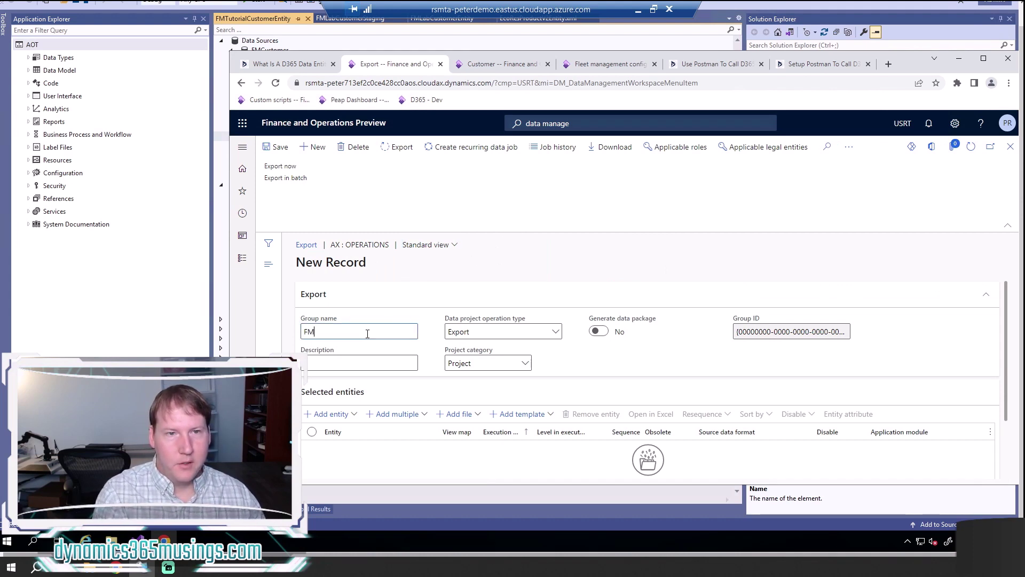
pyautogui.write('FM')
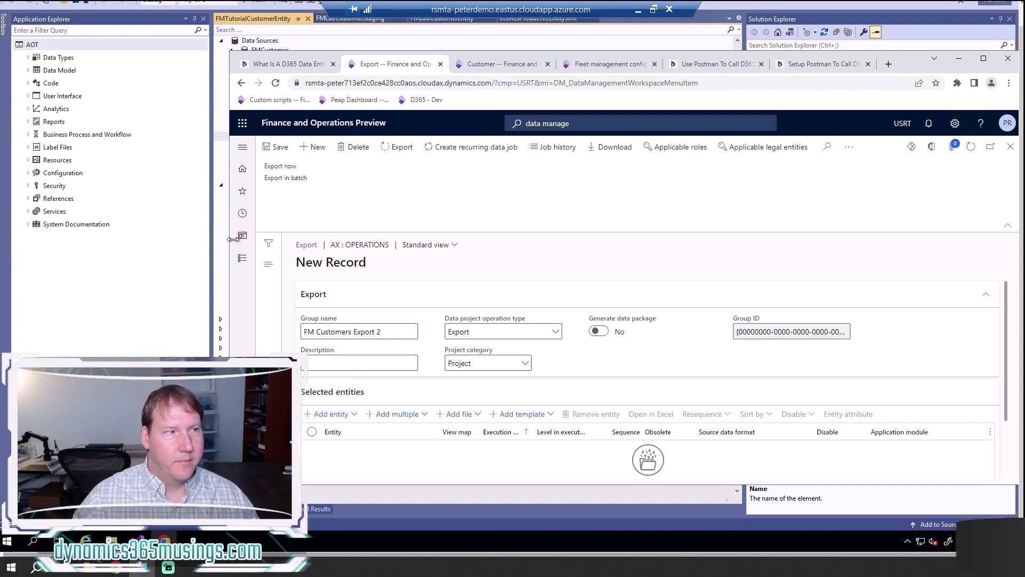
pyautogui.moveTo(230, 241); pyautogui.dragTo(292, 237)
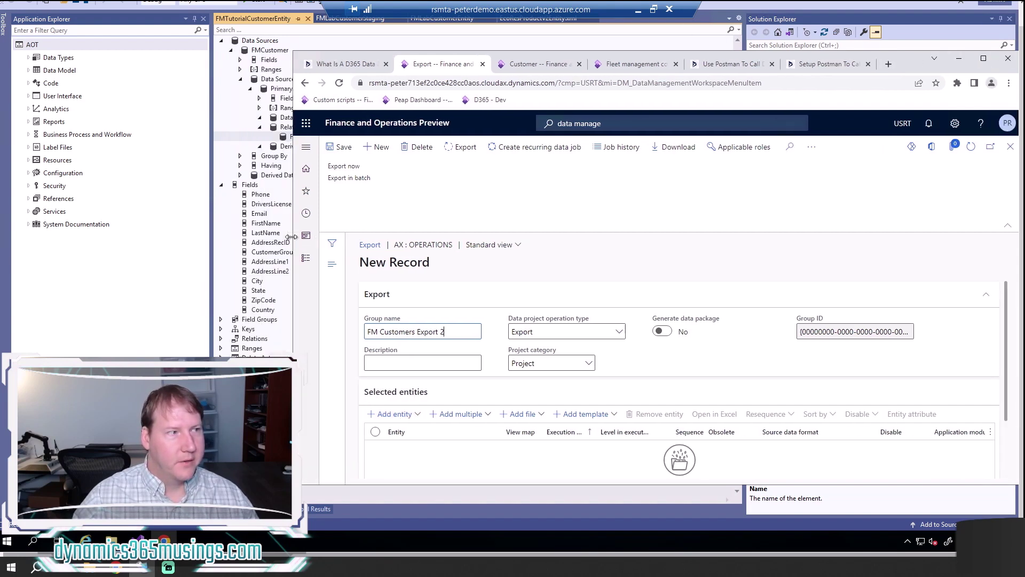
# Choose FMLabCustomerEntity as the entity name for the export project.
pyautogui.click(395, 414)
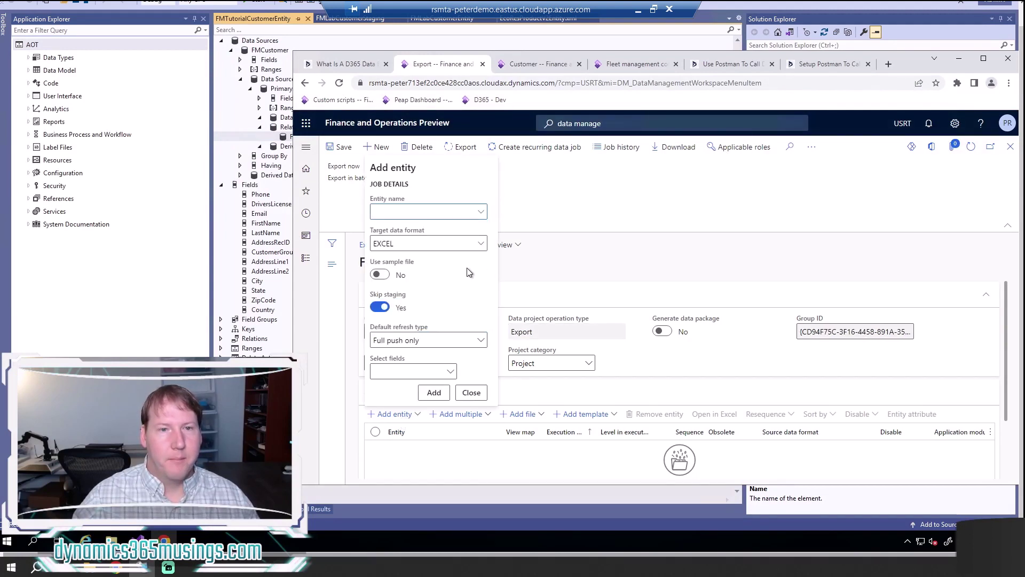
pyautogui.click(480, 214)
pyautogui.scroll(-15, 458, 281)
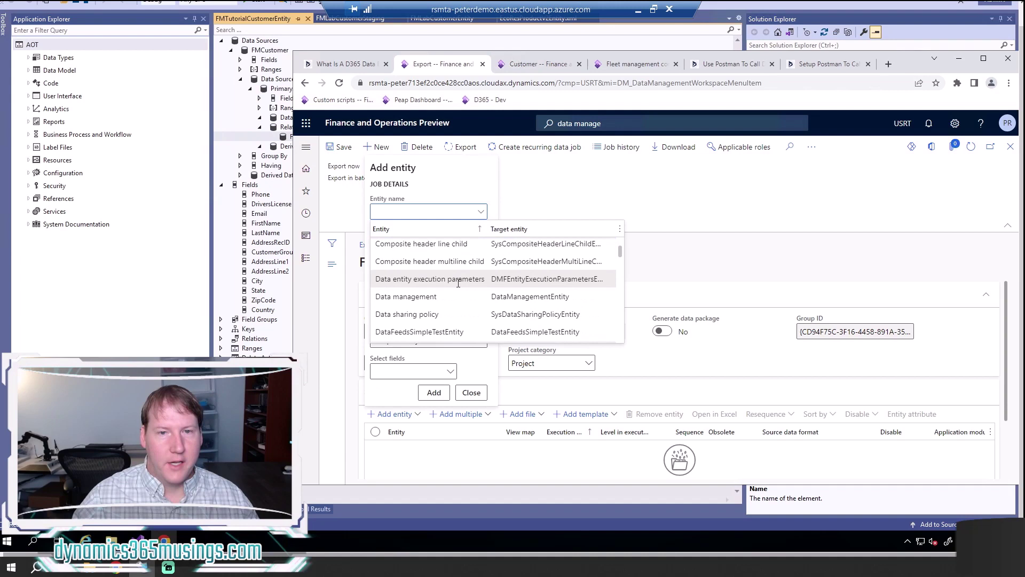
pyautogui.scroll(-15, 442, 305)
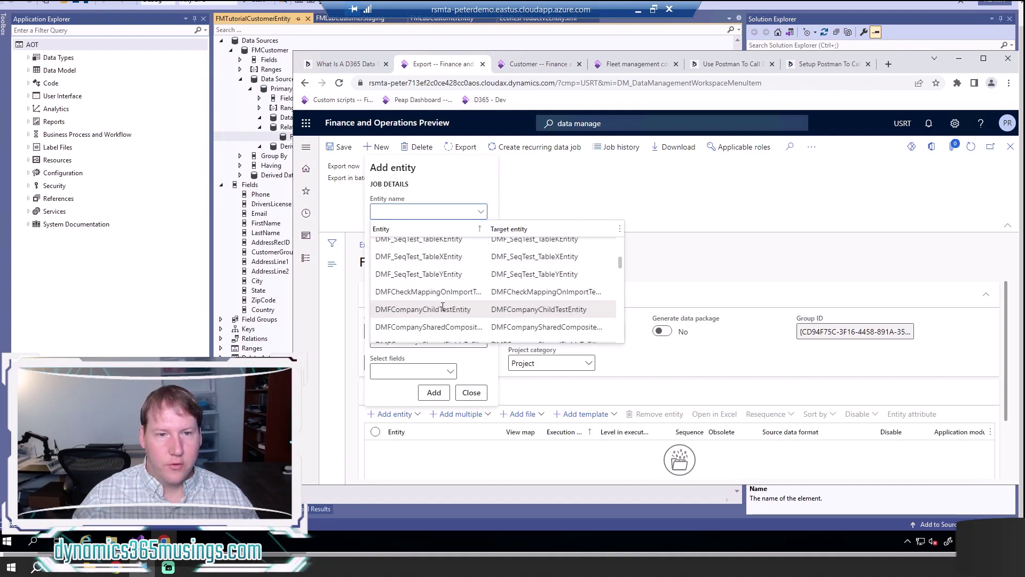
pyautogui.scroll(-10, 443, 306)
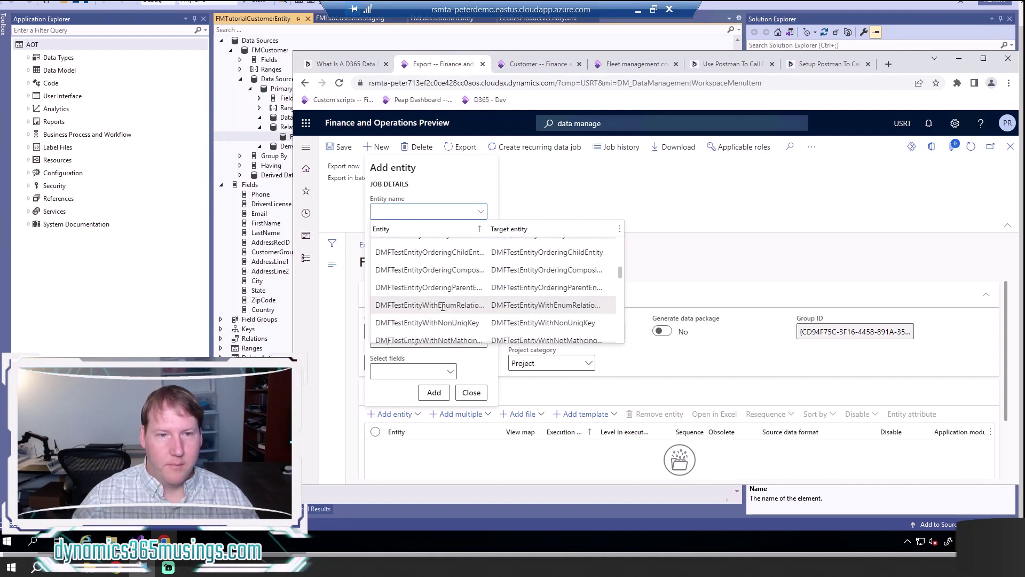
pyautogui.scroll(-10, 442, 306)
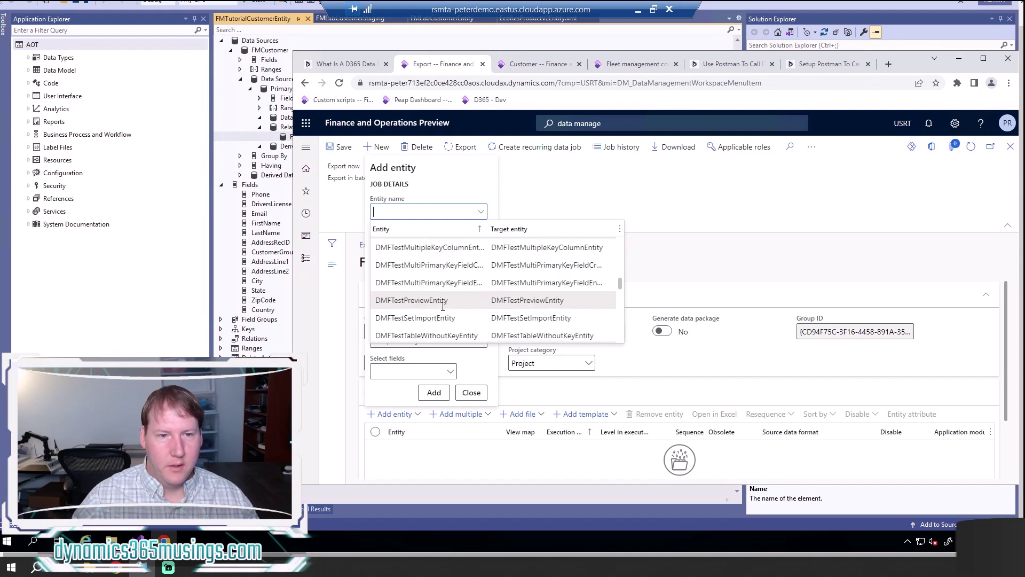
pyautogui.scroll(-3, 442, 310)
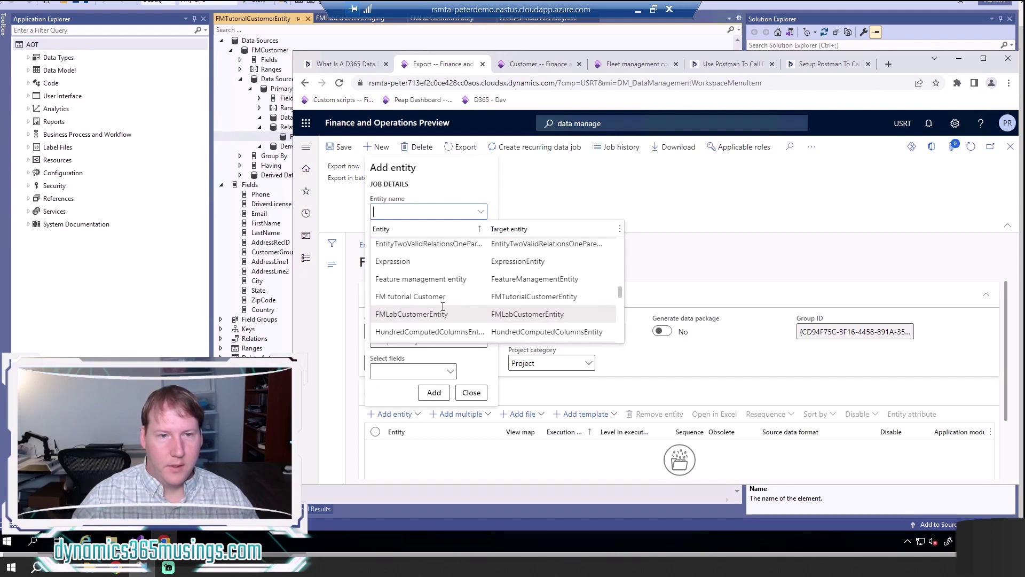
pyautogui.click(414, 314)
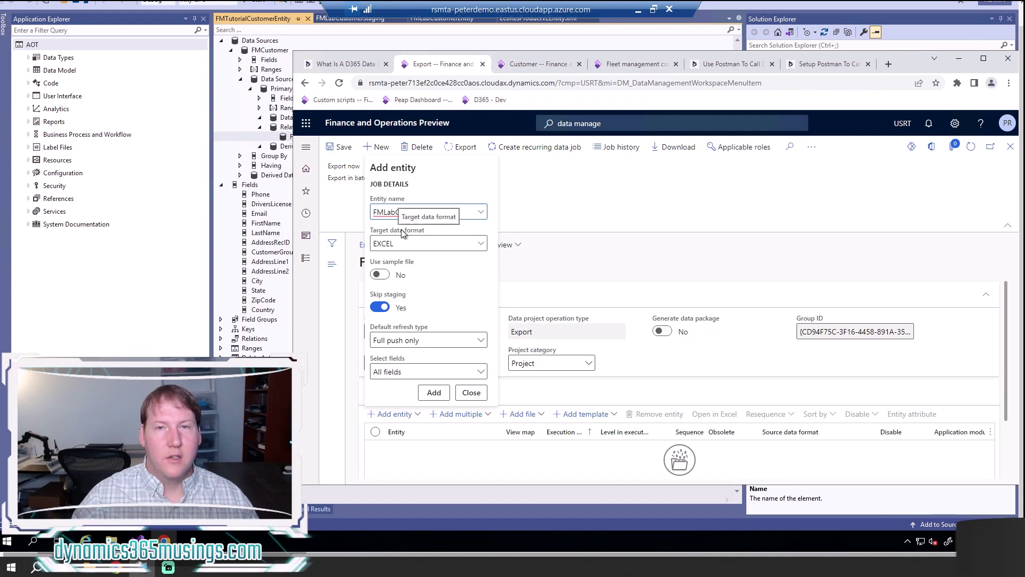
# Keep EXCEL as the target data format and add the entity to the project.
pyautogui.click(472, 244)
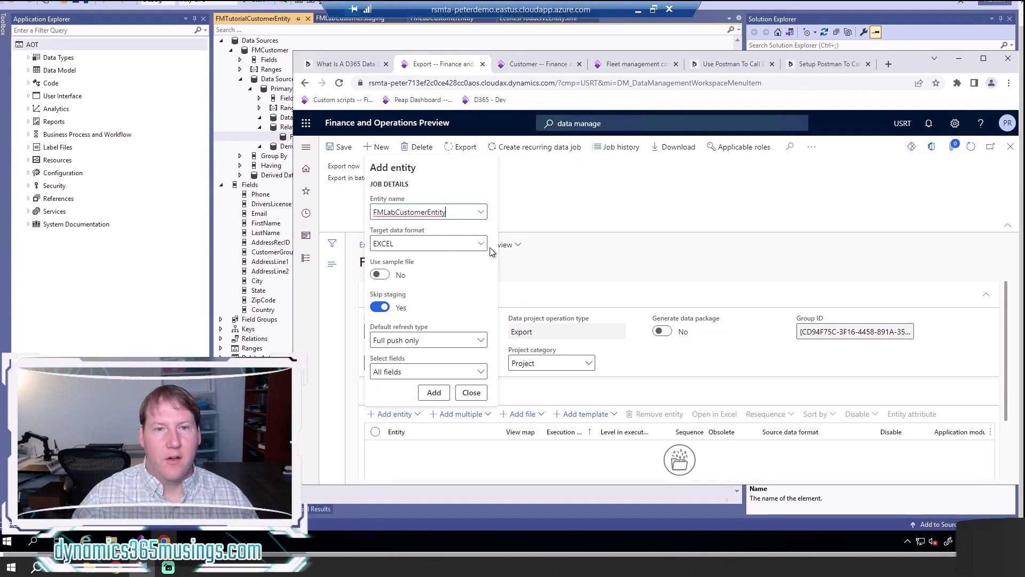
pyautogui.click(481, 244)
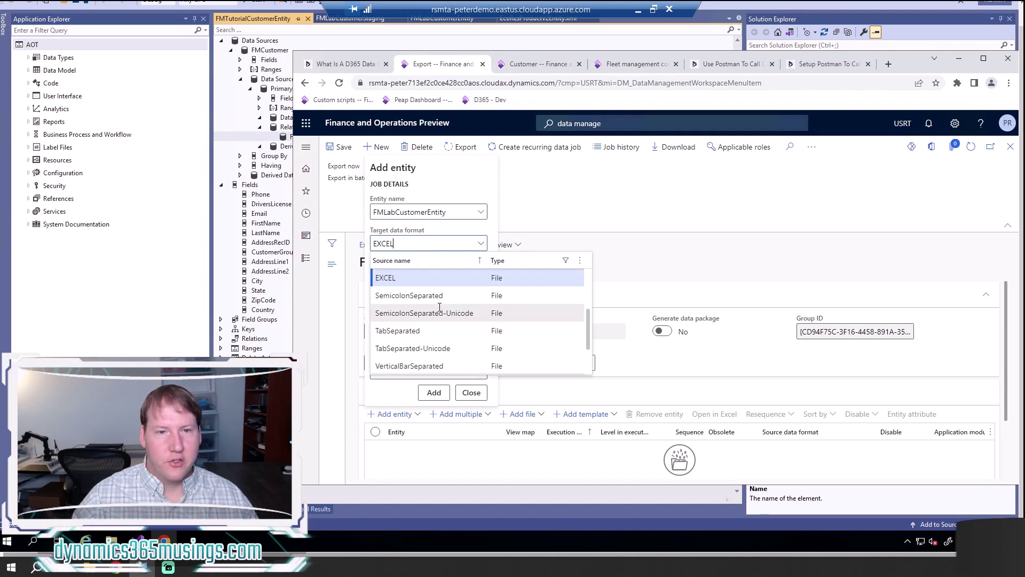
pyautogui.scroll(2, 427, 314)
pyautogui.scroll(1, 427, 313)
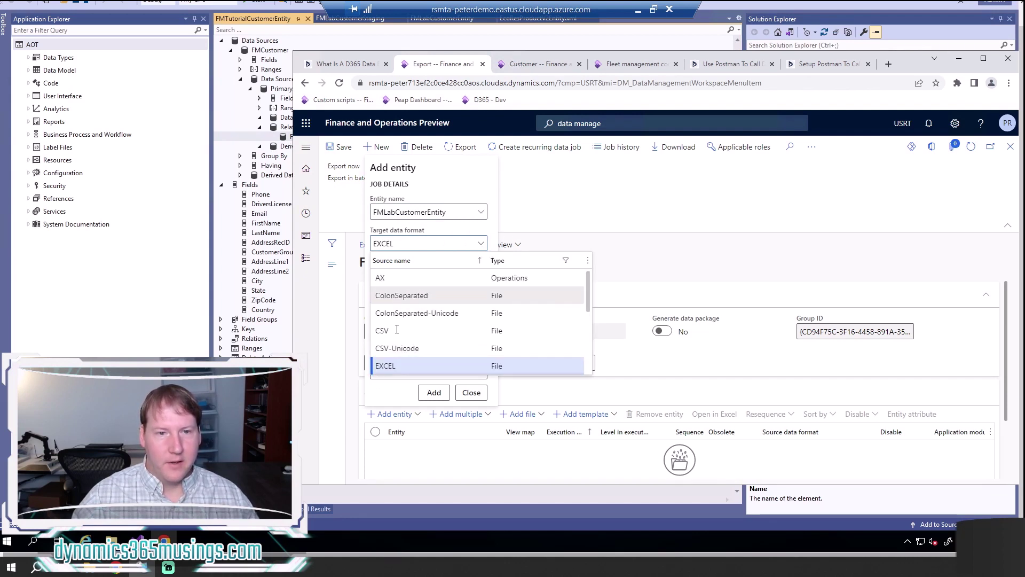
pyautogui.scroll(-5, 406, 326)
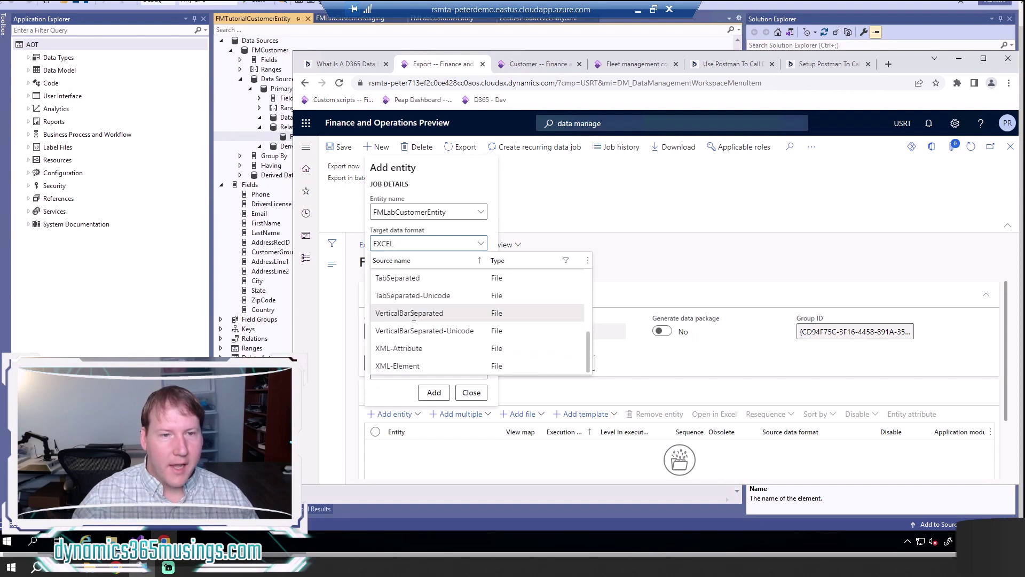
pyautogui.scroll(2, 427, 295)
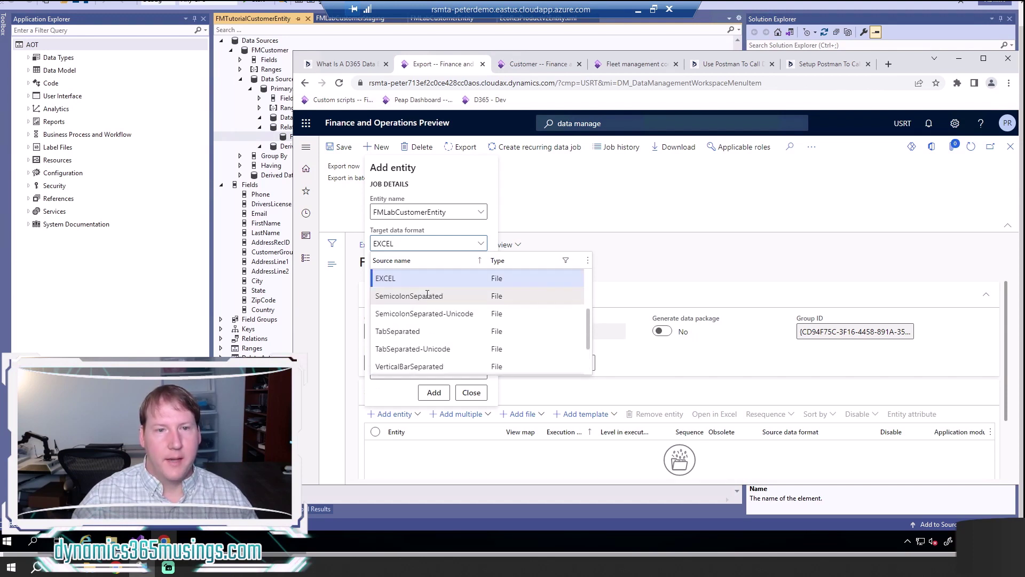
pyautogui.click(397, 277)
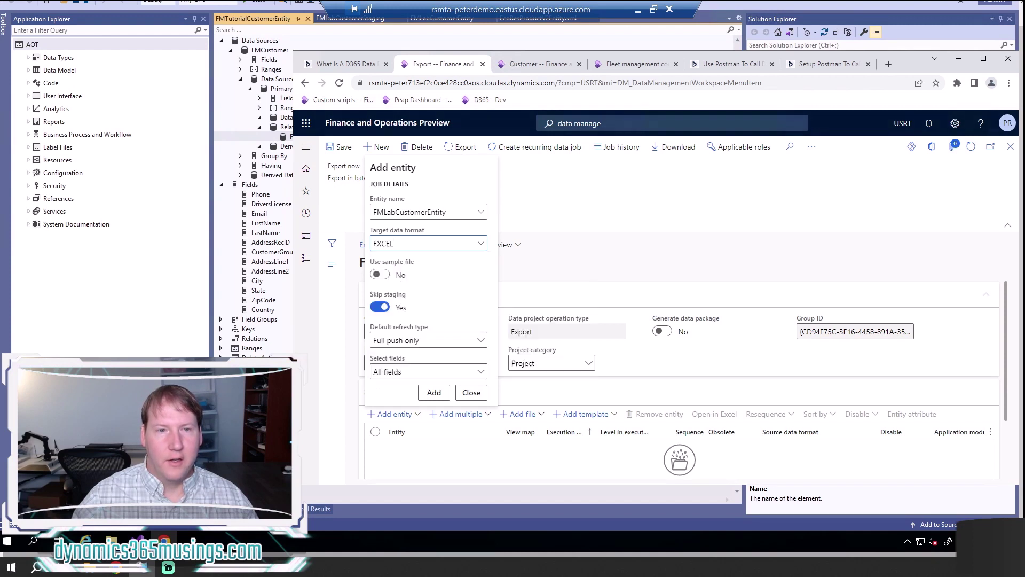
pyautogui.click(431, 395)
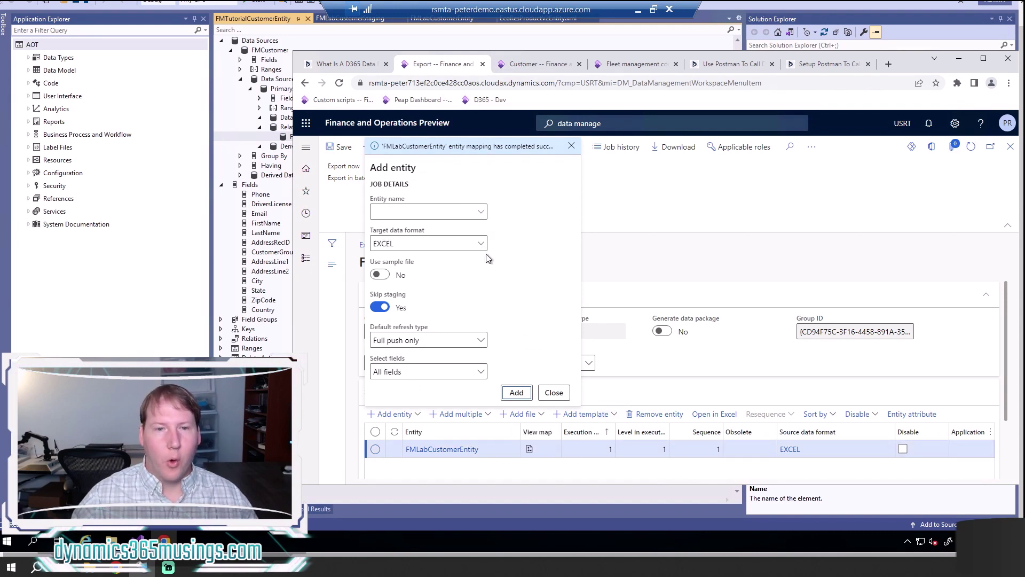
# Close the Add entity dialog and show FMLabCustomerEntity's field map in the Mapping details list.
pyautogui.click(553, 392)
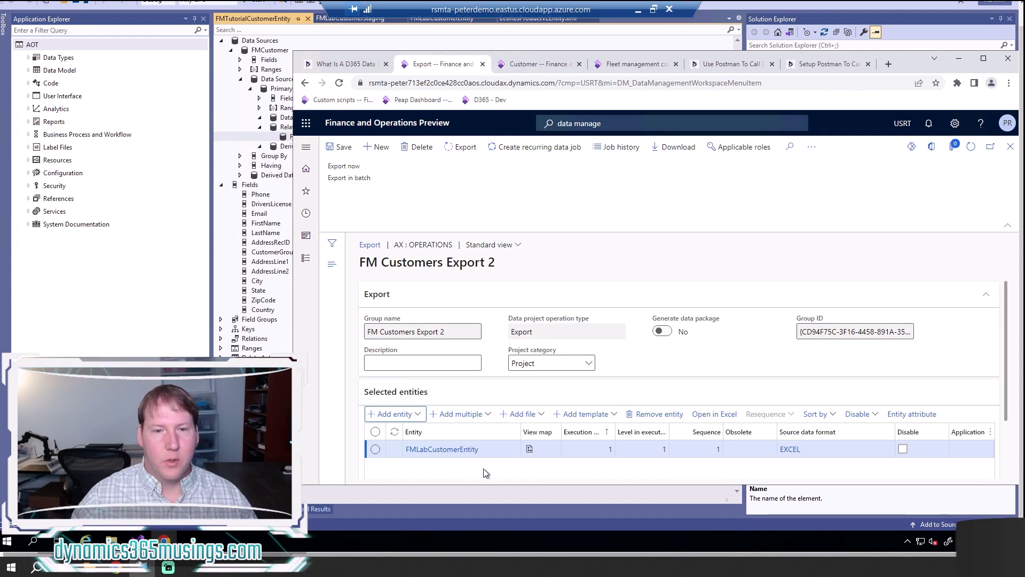
pyautogui.click(529, 450)
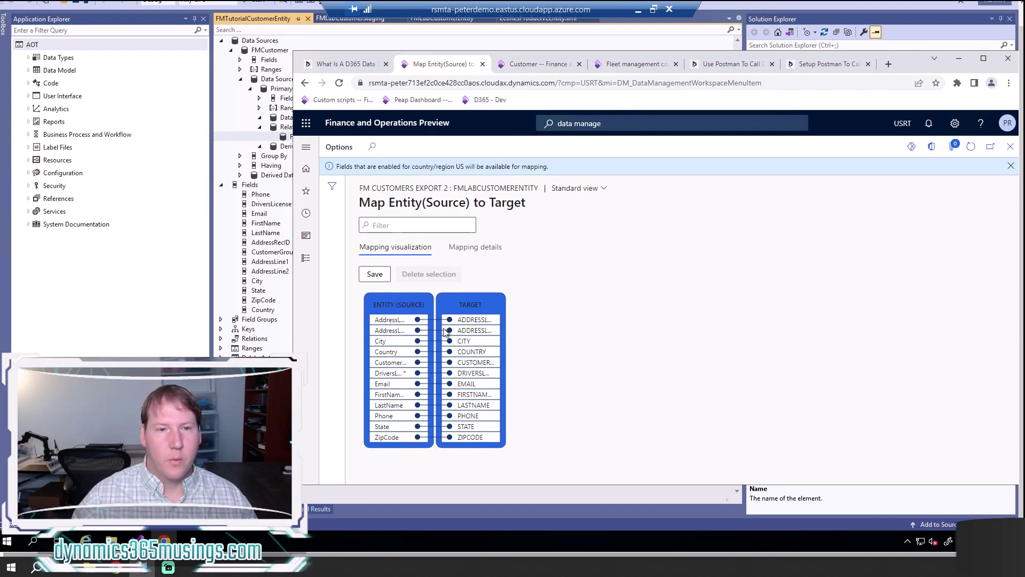
pyautogui.click(476, 248)
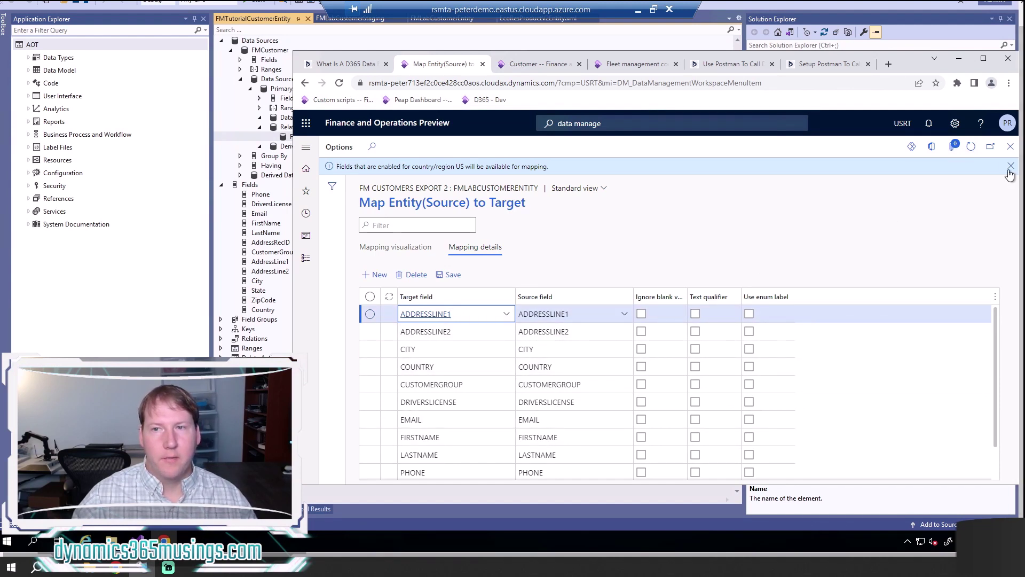
# Close the Map Entity(Source) to Target page to return to FM Customers Export 2.
pyautogui.click(1009, 147)
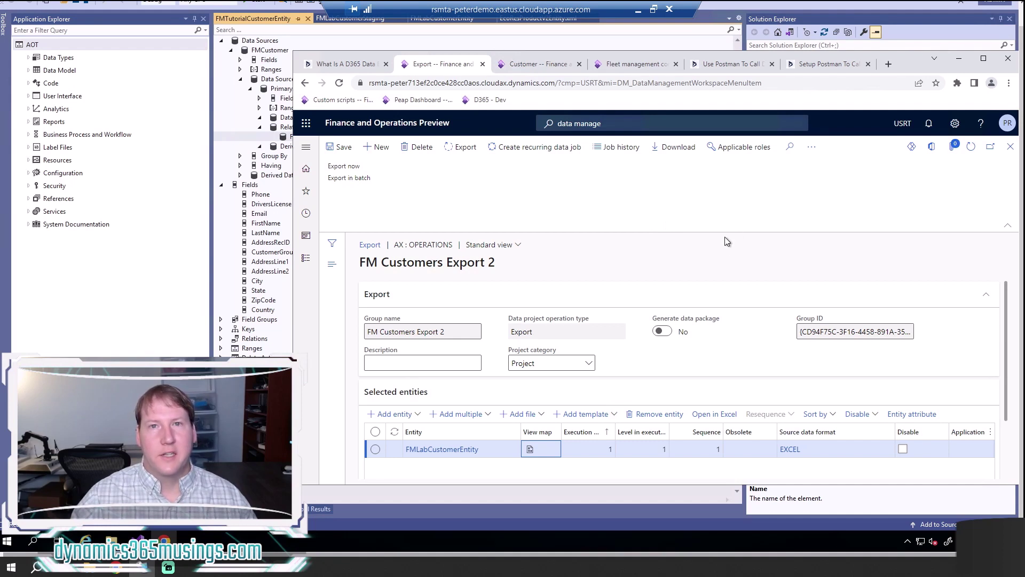
# Schedule the FM Customers Export 2 export as a batch job and start the export.
pyautogui.click(356, 182)
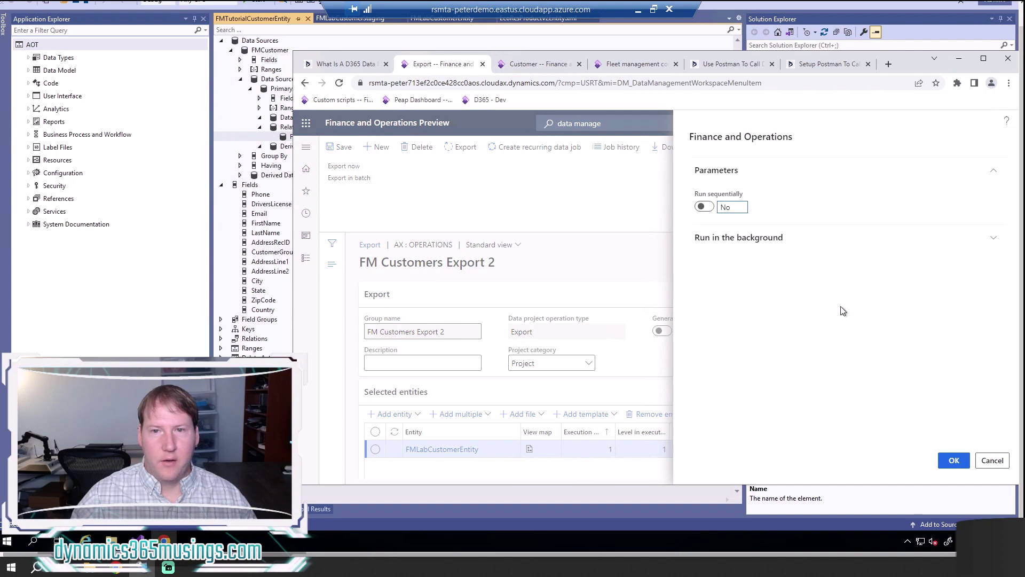
pyautogui.click(948, 464)
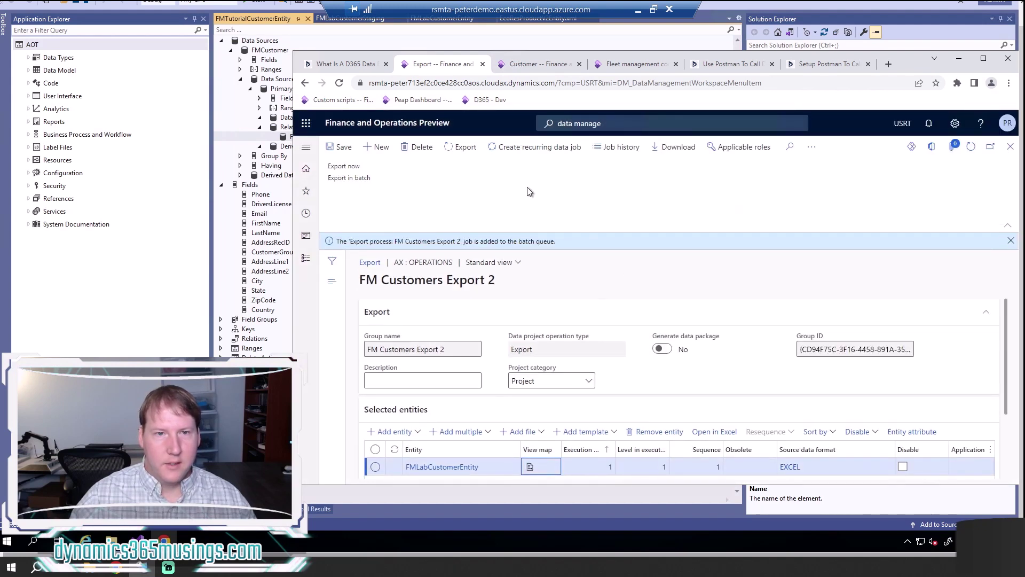
pyautogui.click(1011, 241)
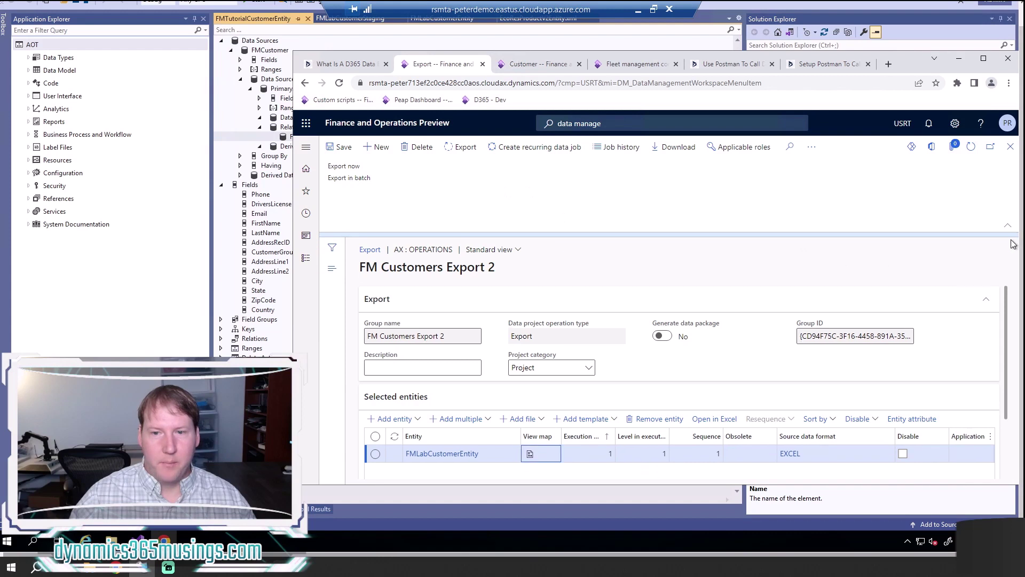
pyautogui.click(459, 152)
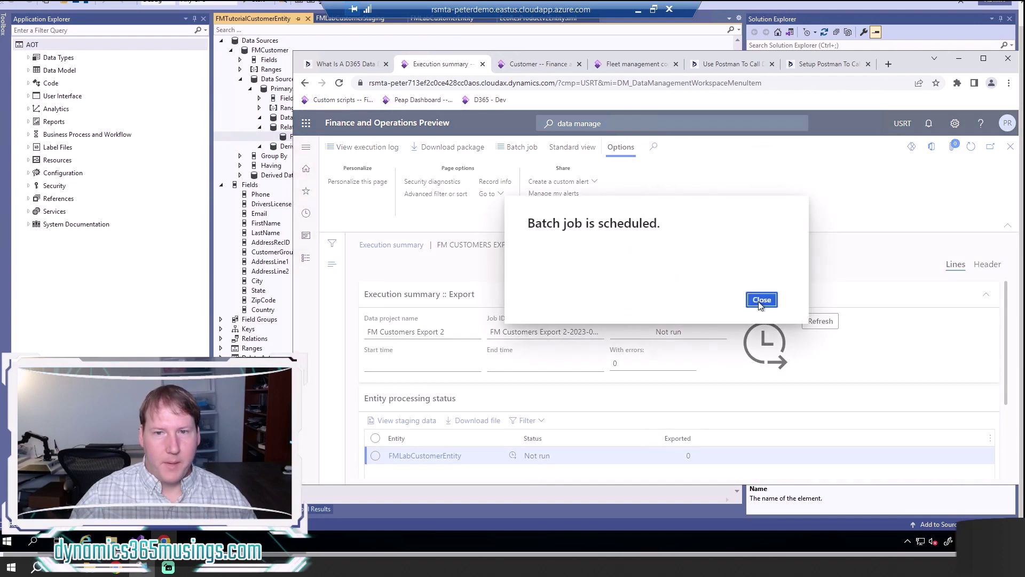
# Refresh the execution summary until the export shows Succeeded with 7 FMLabCustomerEntity records.
pyautogui.click(762, 300)
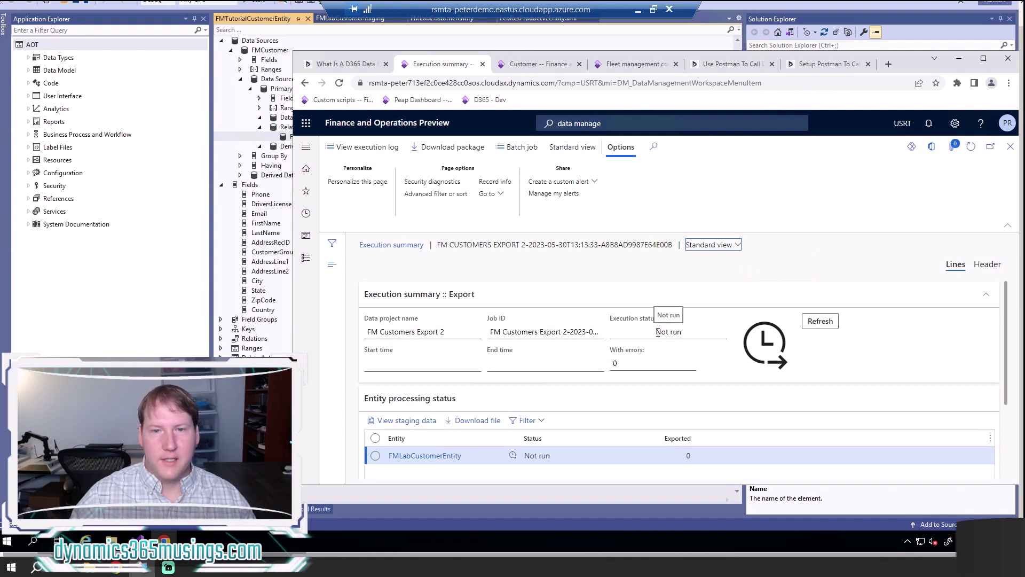
pyautogui.click(820, 323)
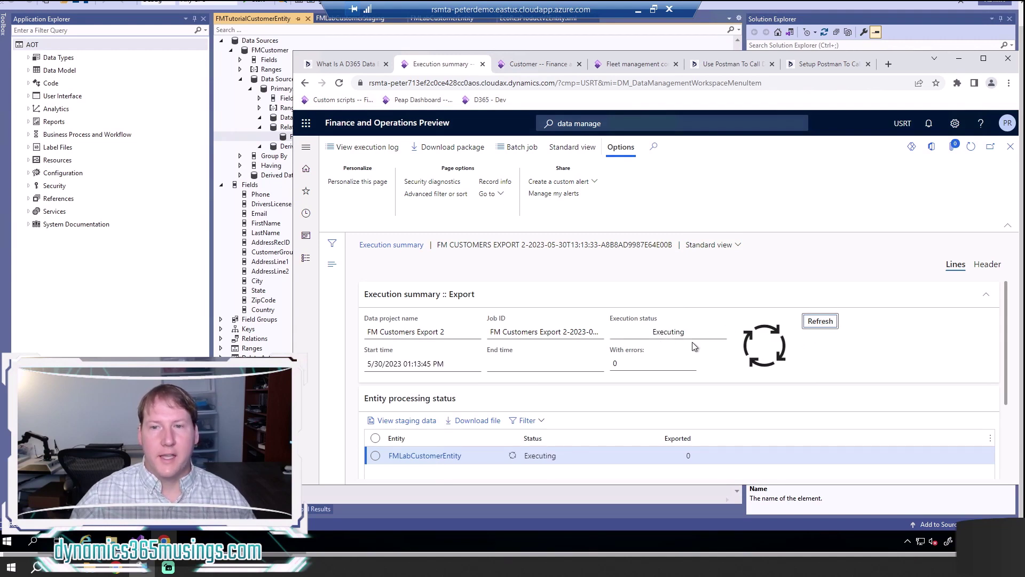
pyautogui.click(825, 327)
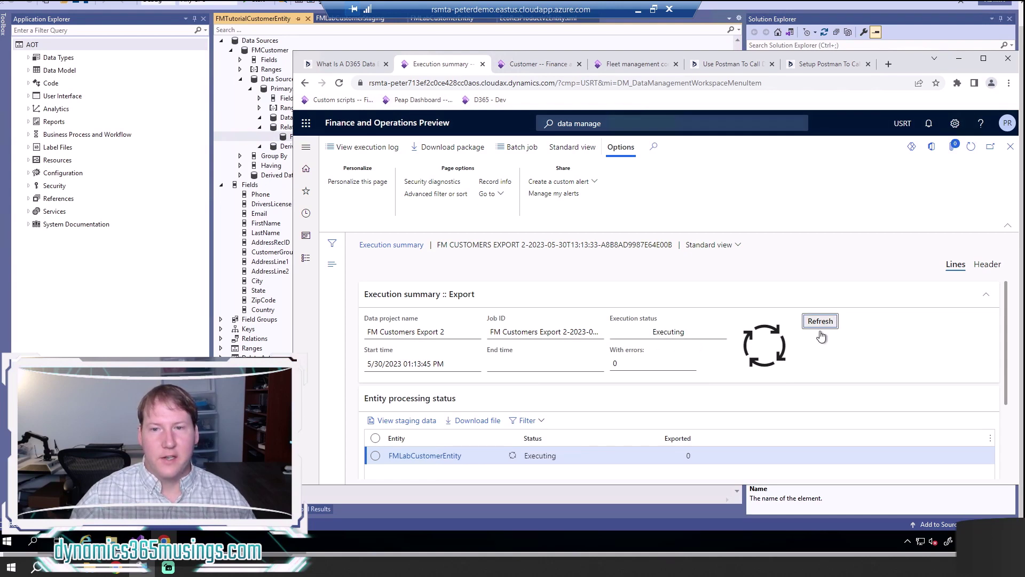
pyautogui.click(821, 325)
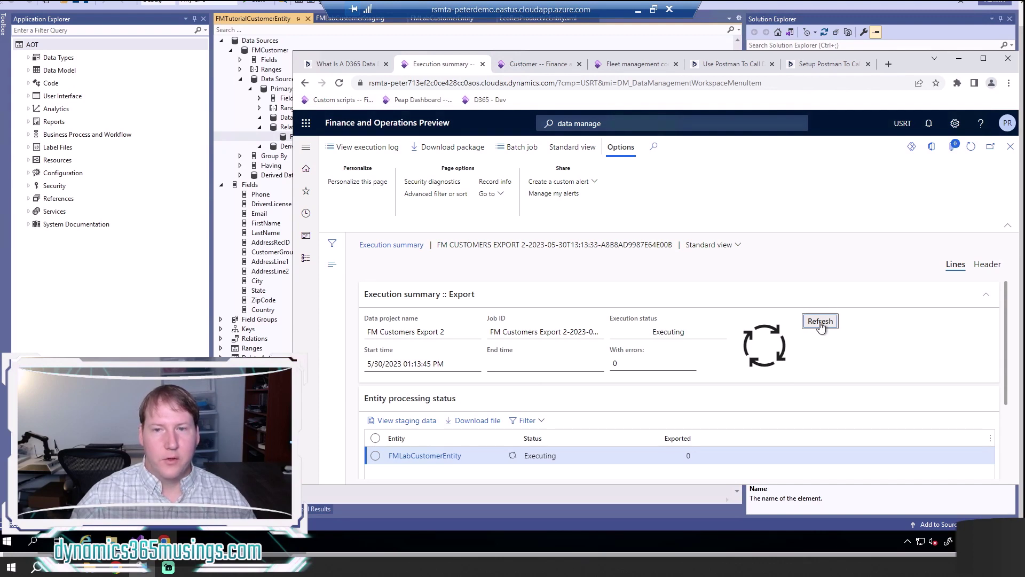
pyautogui.click(822, 327)
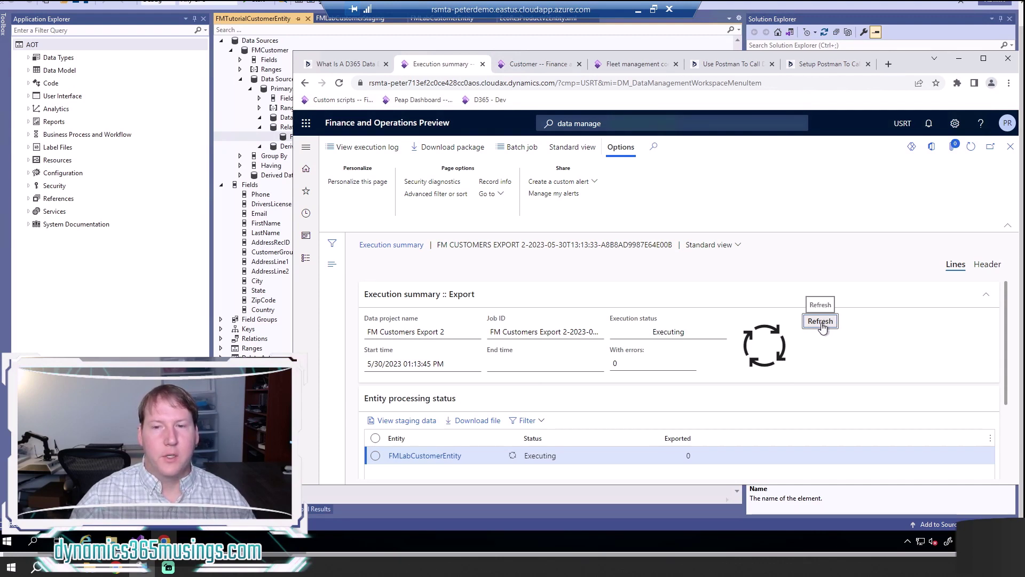
pyautogui.click(822, 327)
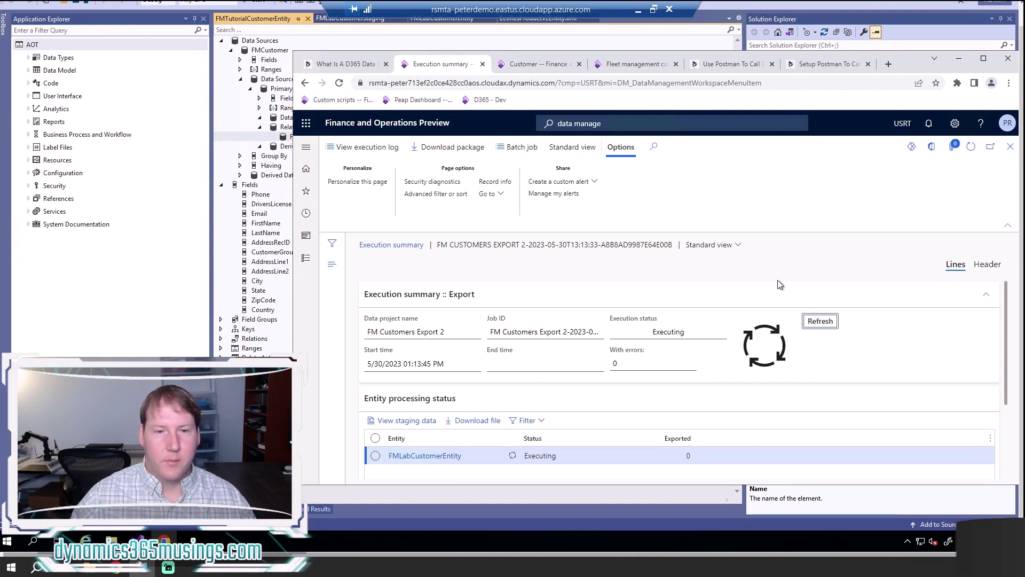
pyautogui.click(821, 321)
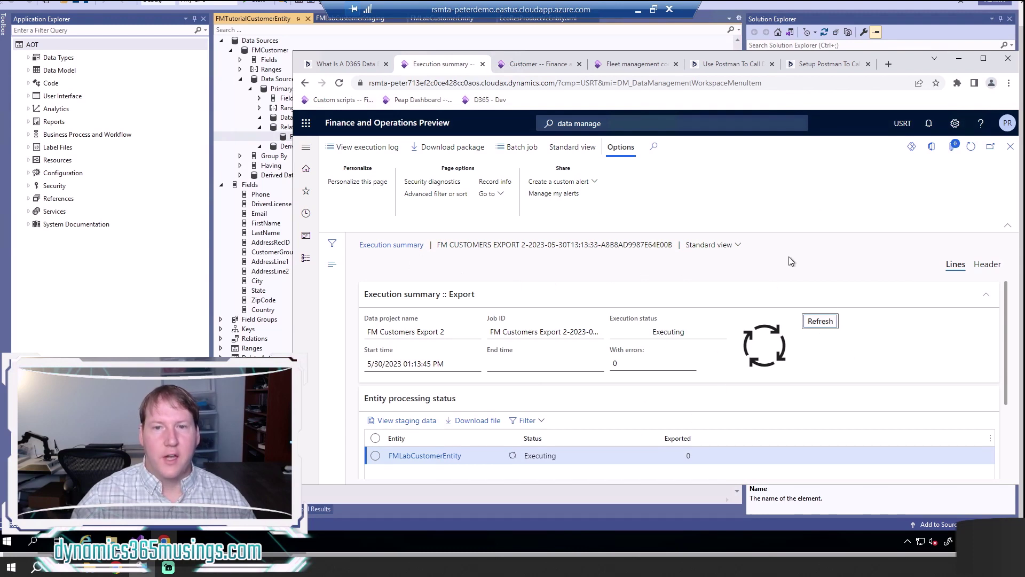
pyautogui.click(821, 321)
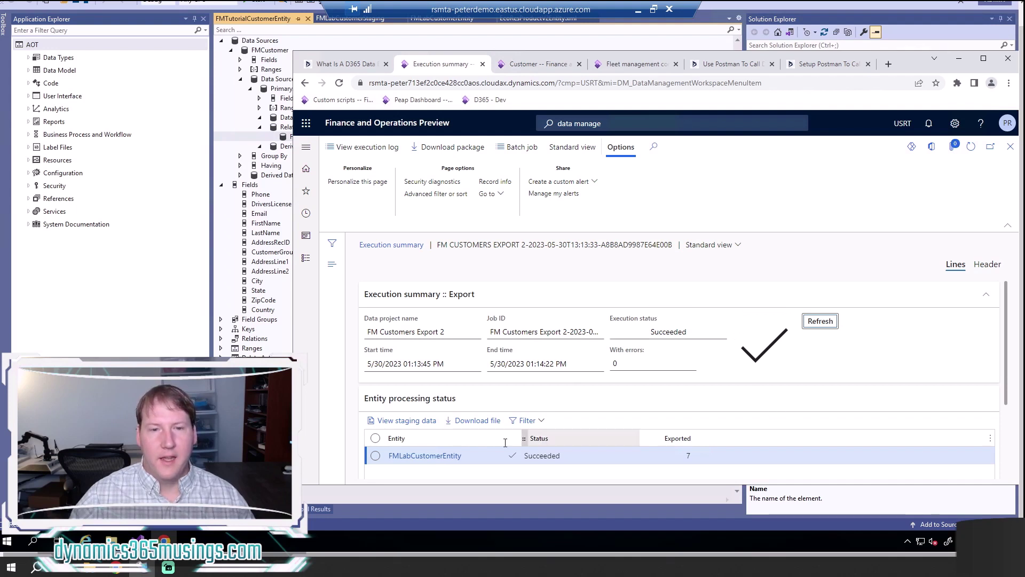
# Download the exported customer .xlsx file and open it in Excel.
pyautogui.click(466, 427)
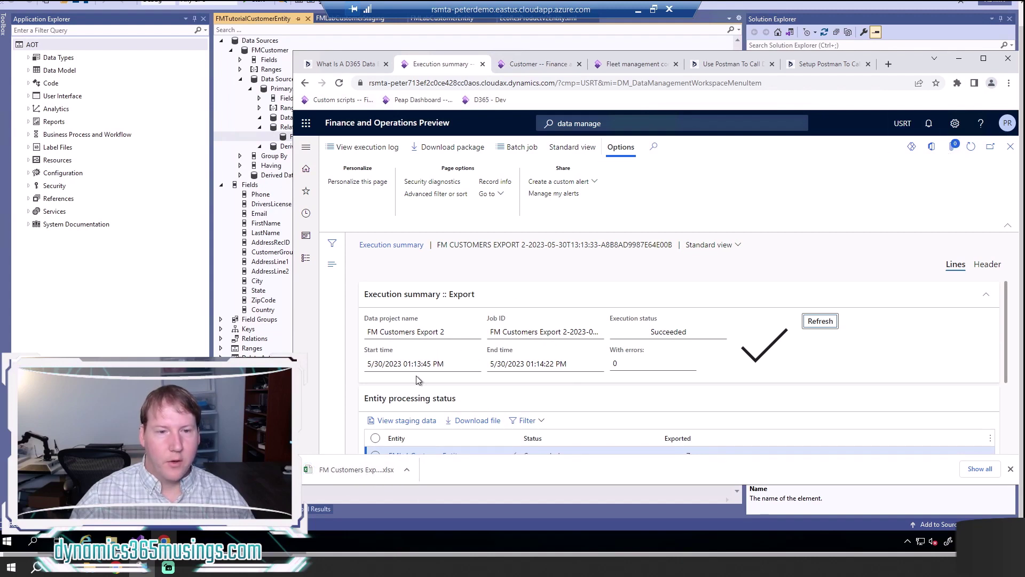
pyautogui.click(354, 475)
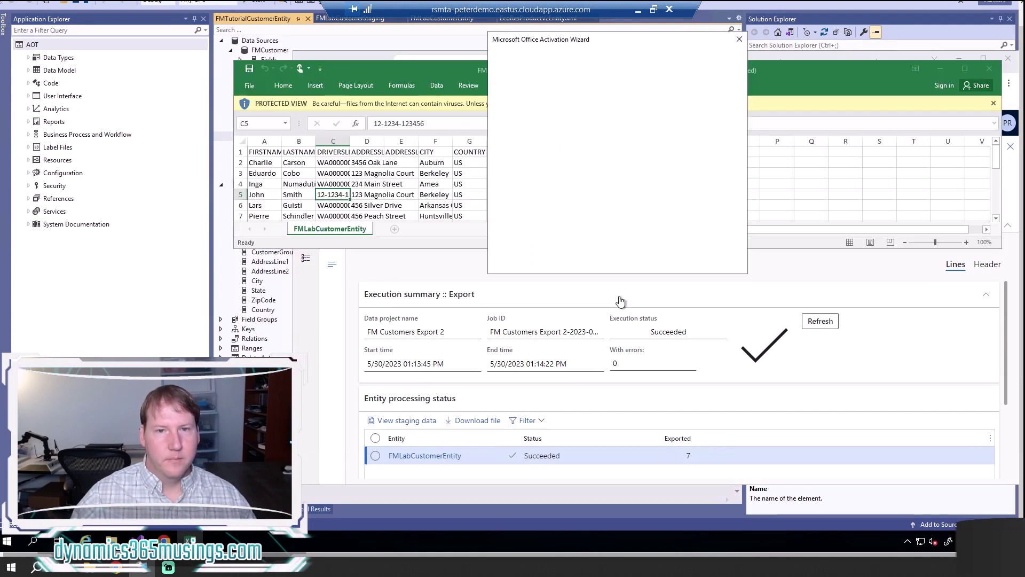
# Dismiss the activation prompt, enlarge the Excel window and AutoFit all columns.
pyautogui.click(724, 264)
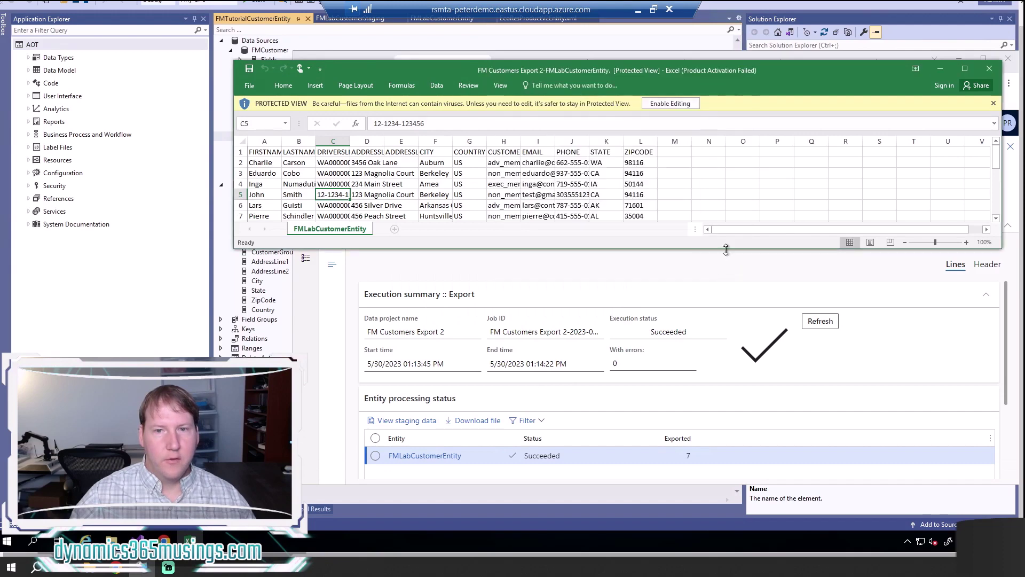
pyautogui.moveTo(726, 249); pyautogui.dragTo(727, 358)
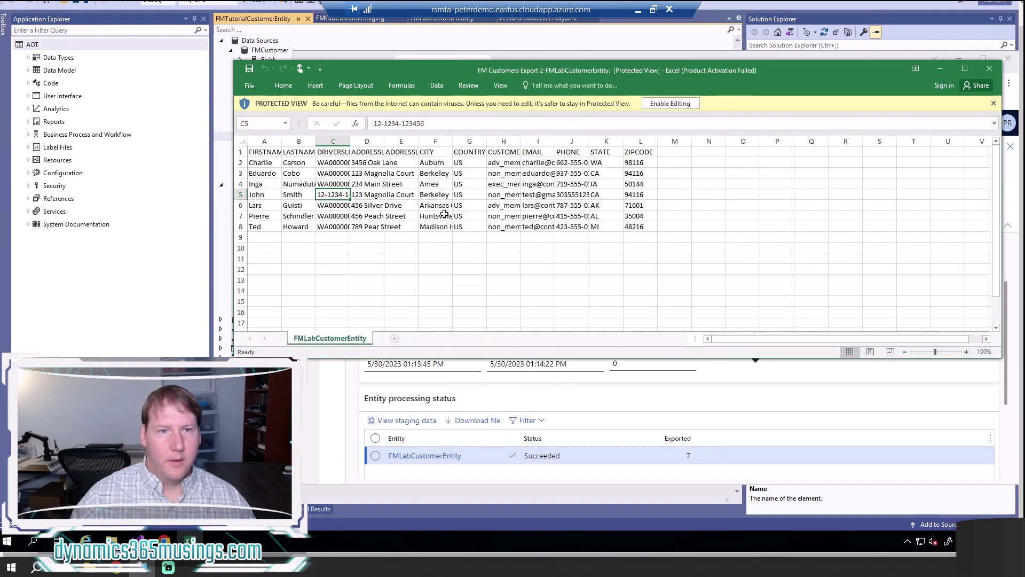
pyautogui.doubleClick(350, 142)
pyautogui.click(242, 141)
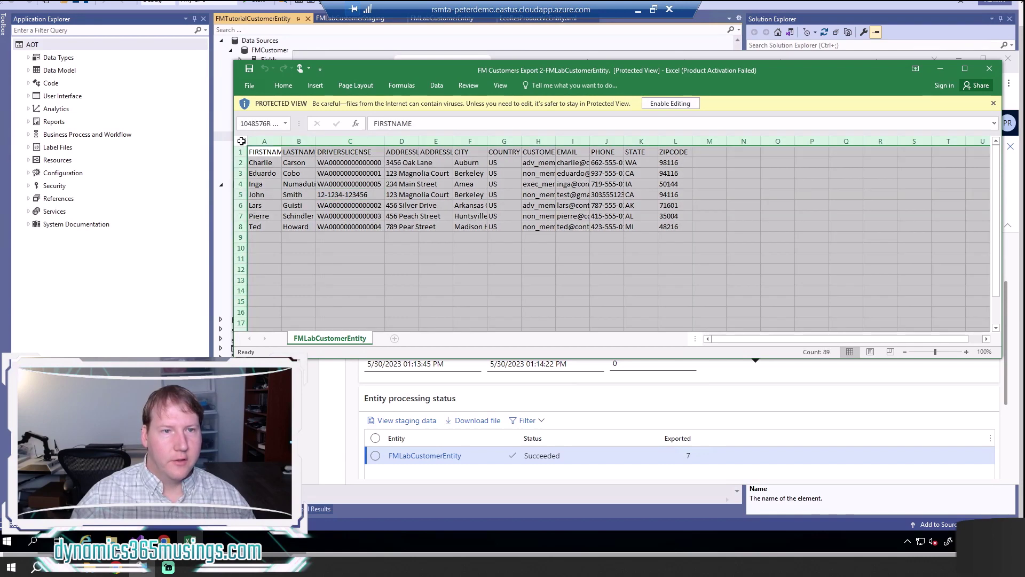
pyautogui.doubleClick(282, 142)
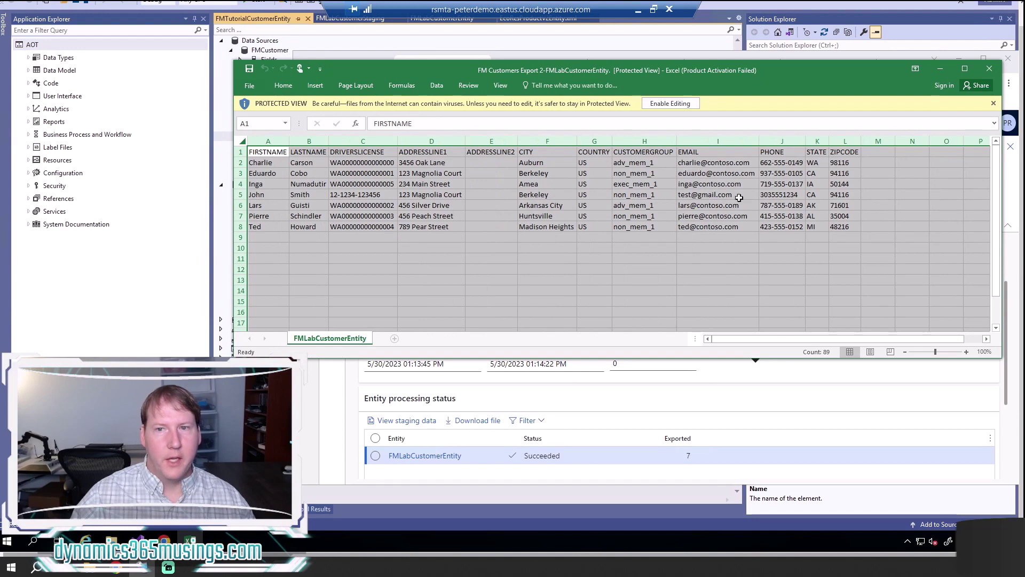
pyautogui.click(621, 251)
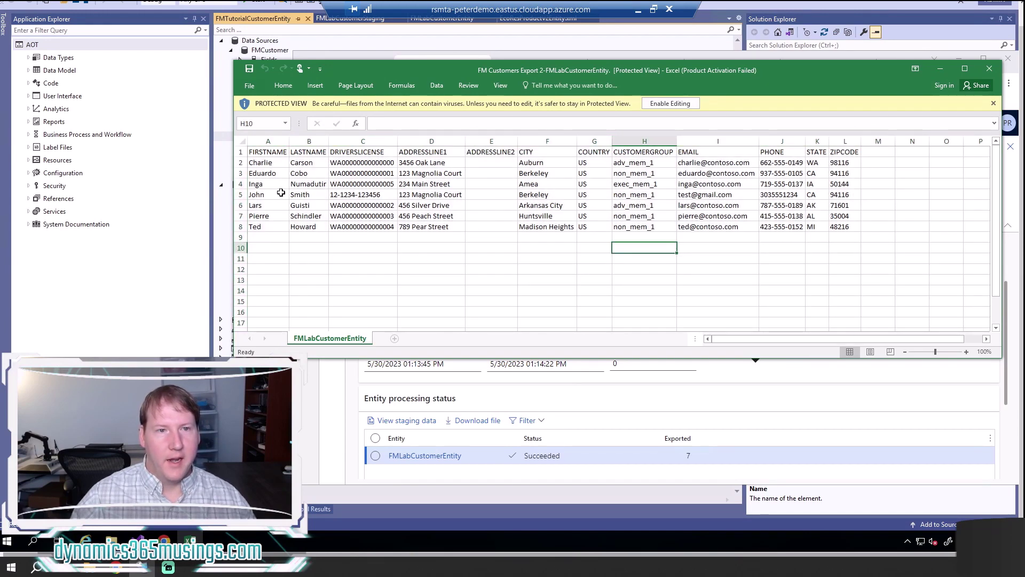
# Enable editing on the workbook and AutoFit every column again.
pyautogui.click(681, 105)
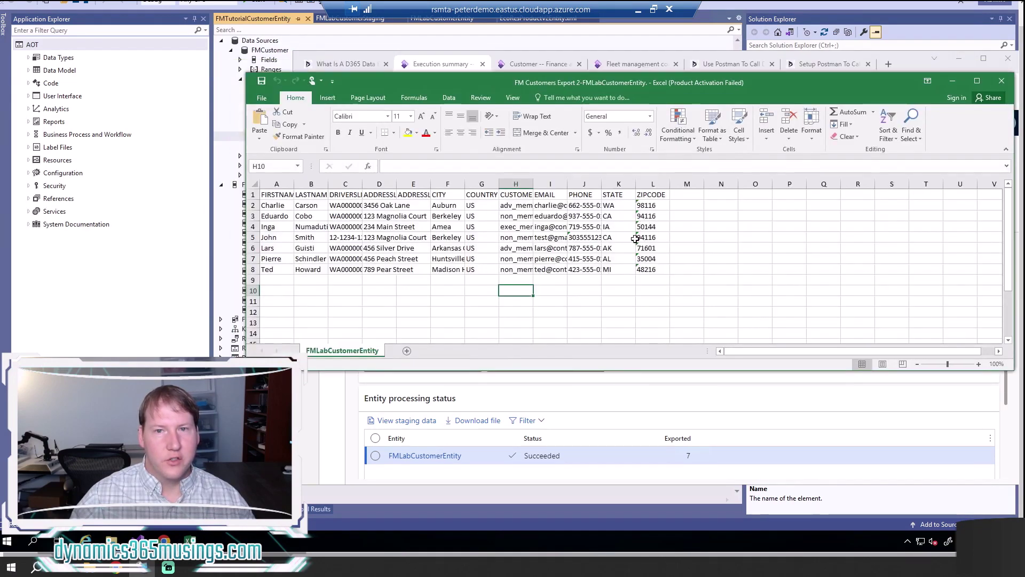
pyautogui.click(255, 184)
pyautogui.doubleClick(293, 184)
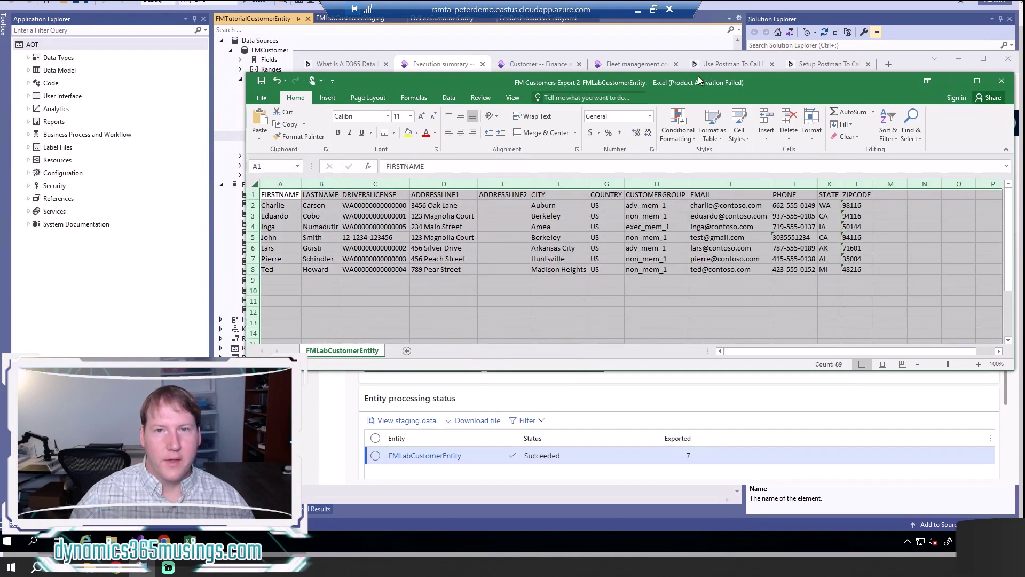
pyautogui.click(701, 276)
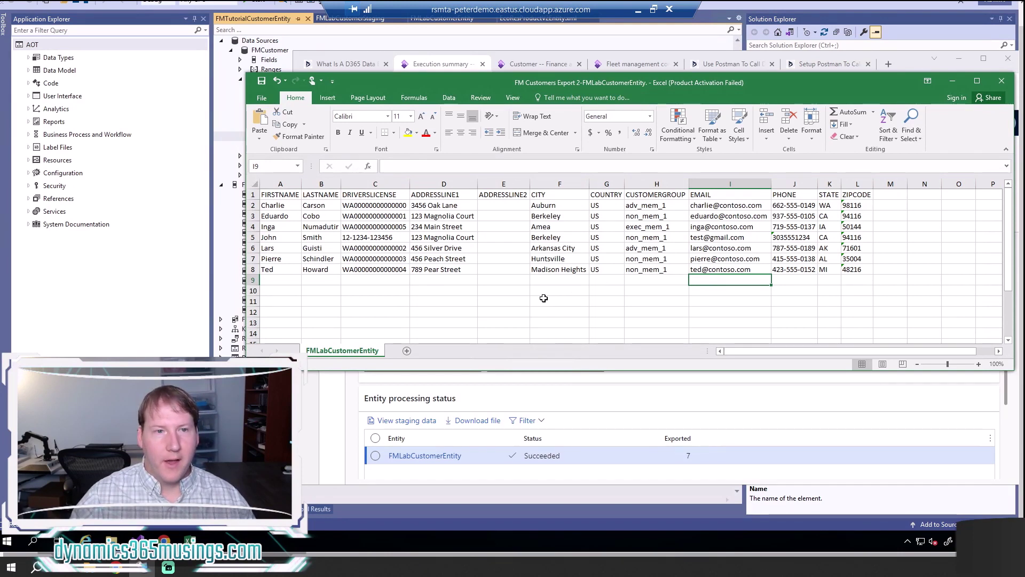
# Save a copy in Downloads named 'FM Customers Export 2-FMLabCustomerEntityImport'.
pyautogui.click(262, 97)
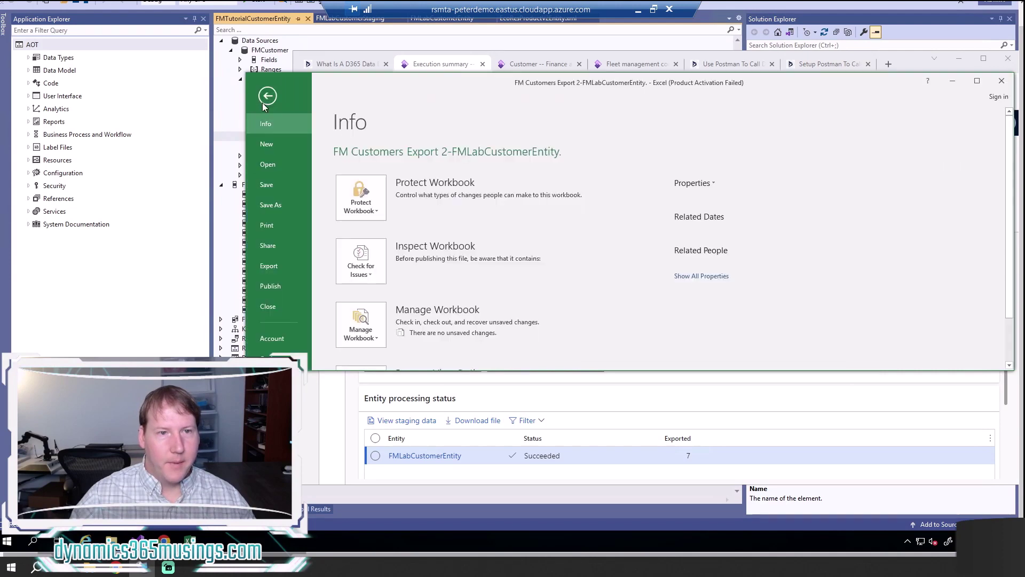
pyautogui.click(275, 203)
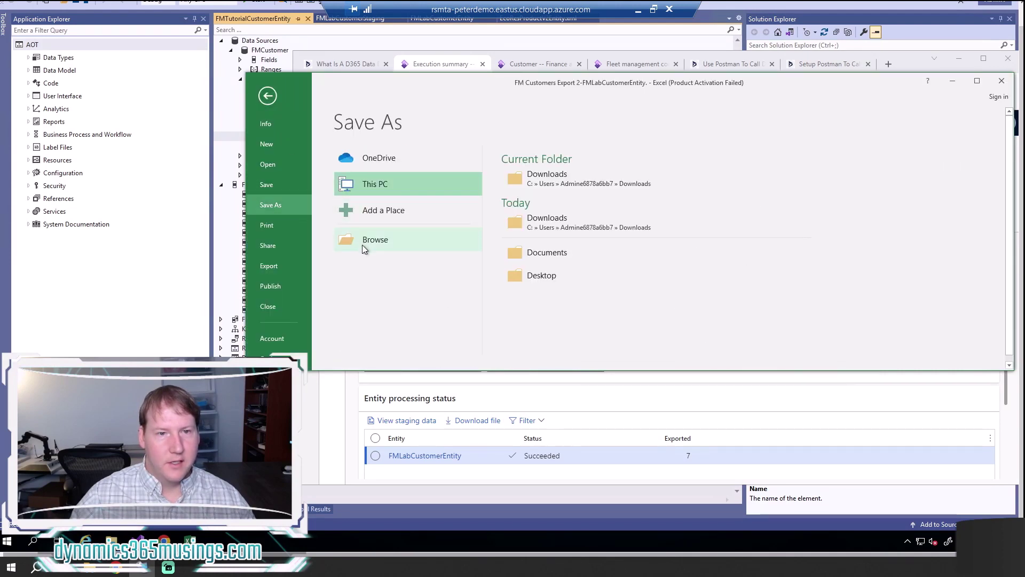
pyautogui.click(363, 245)
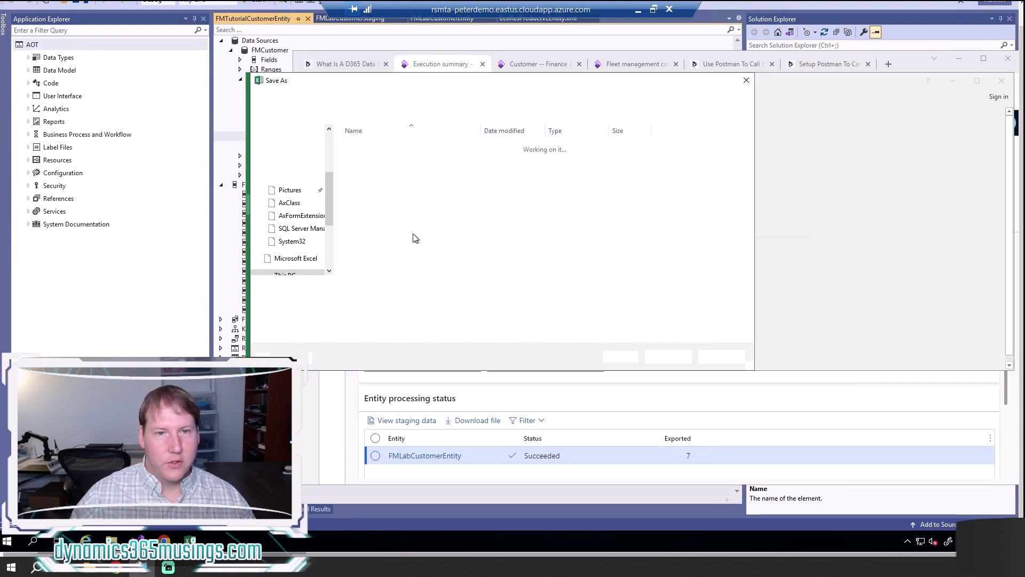
pyautogui.press('End')
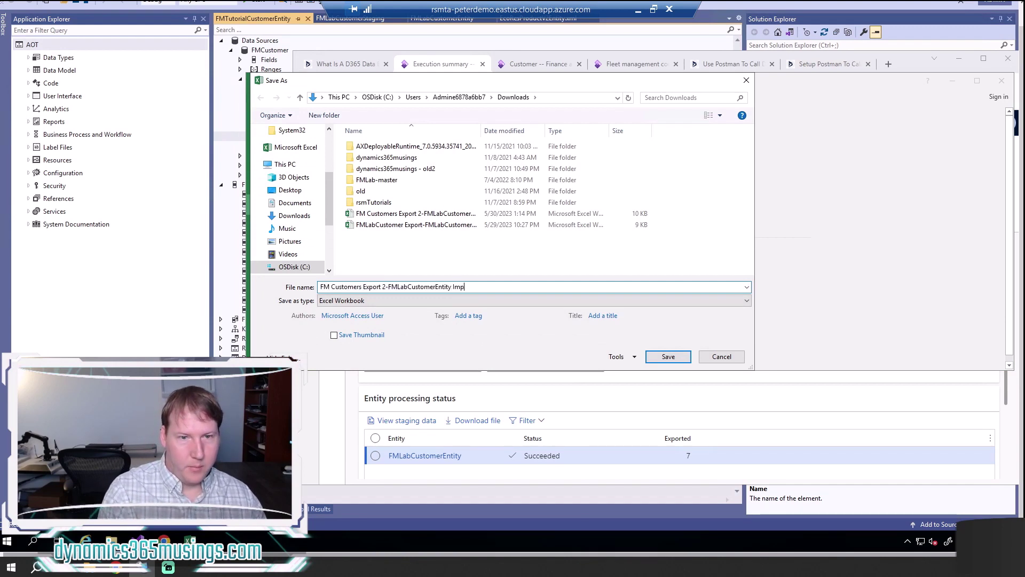
pyautogui.write('Import')
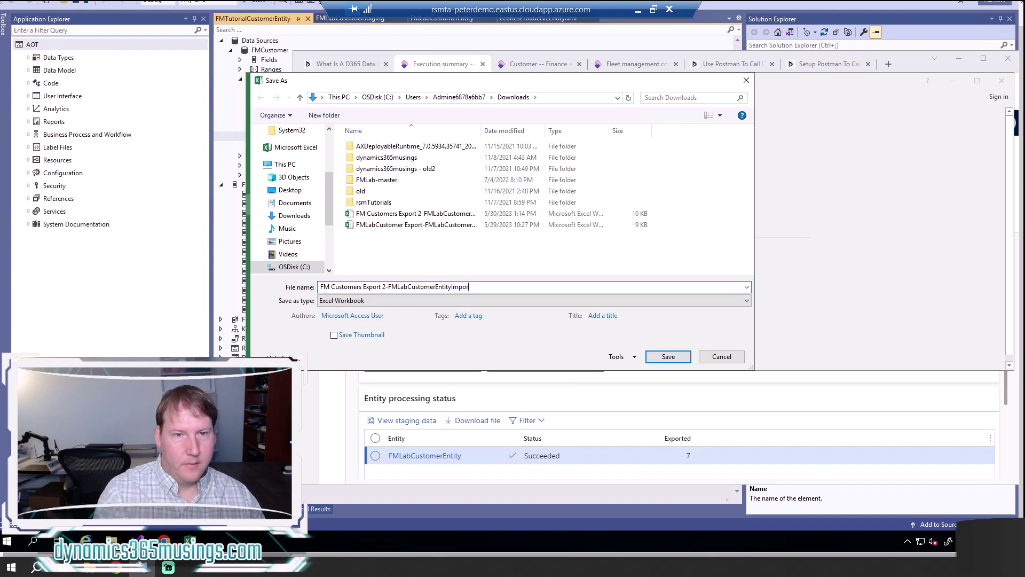
pyautogui.click(662, 358)
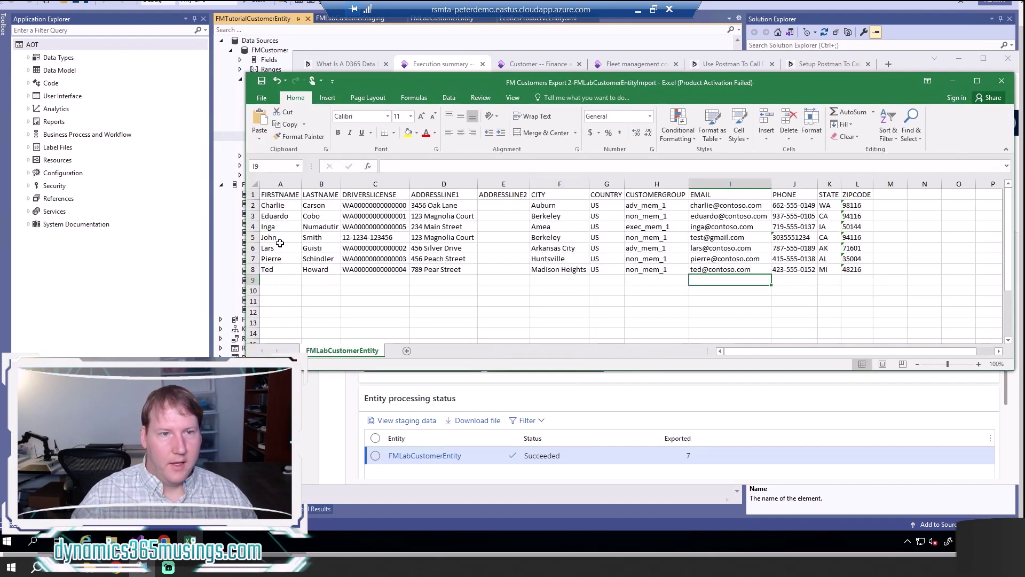
# Clear rows 6–8 and delete rows 2–4 so only one customer record remains in row 2.
pyautogui.click(251, 269)
pyautogui.keyDown('shift'); pyautogui.click(252, 248); pyautogui.keyUp('shift')
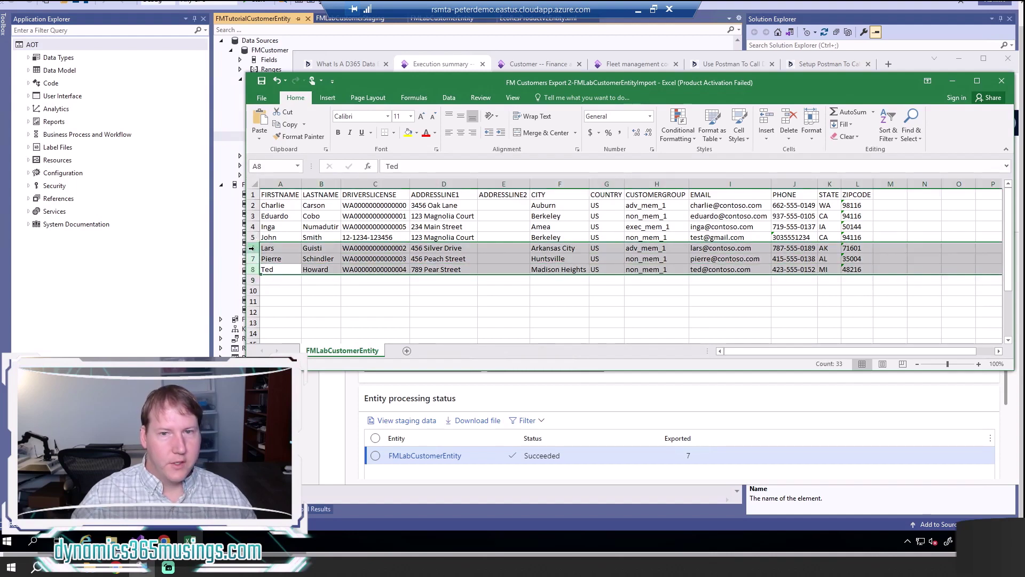
pyautogui.rightClick(251, 248)
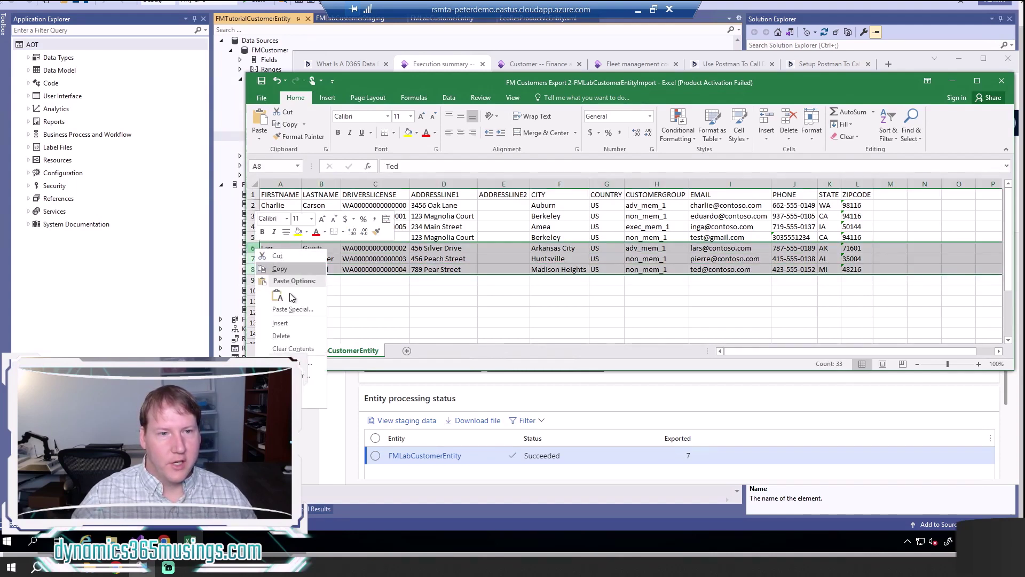
pyautogui.press('Escape')
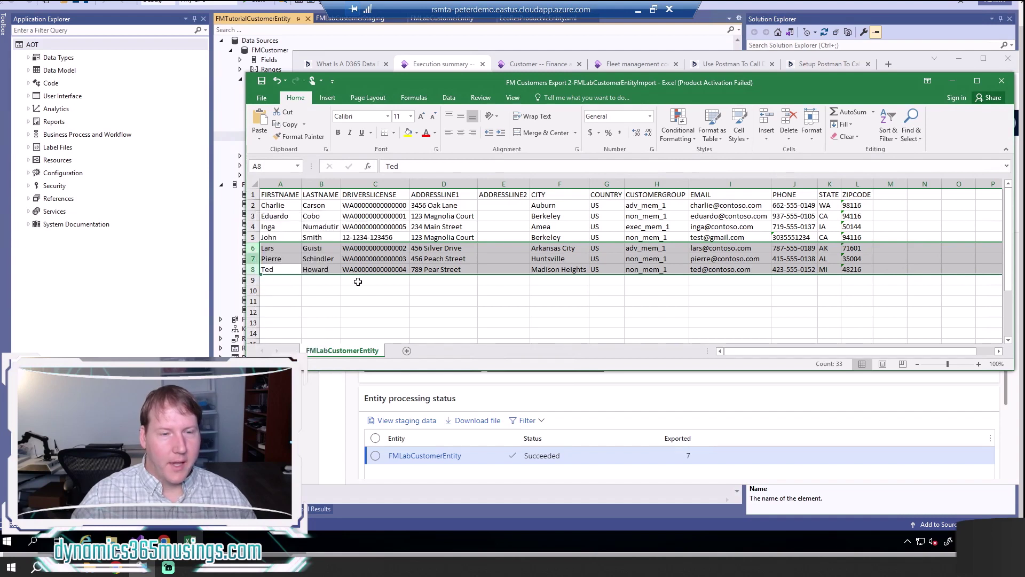
pyautogui.rightClick(248, 248)
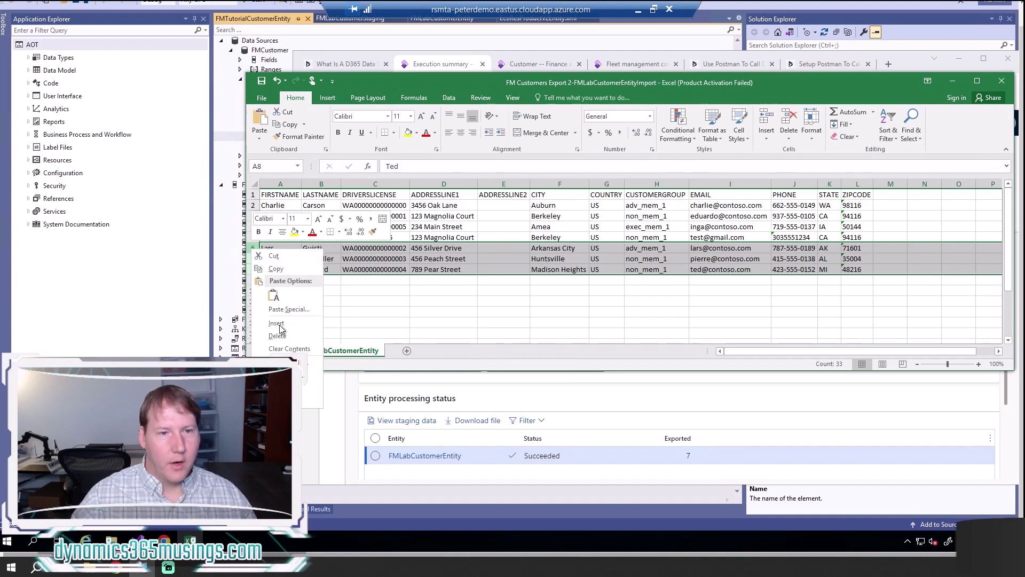
pyautogui.rightClick(257, 246)
pyautogui.press('Delete')
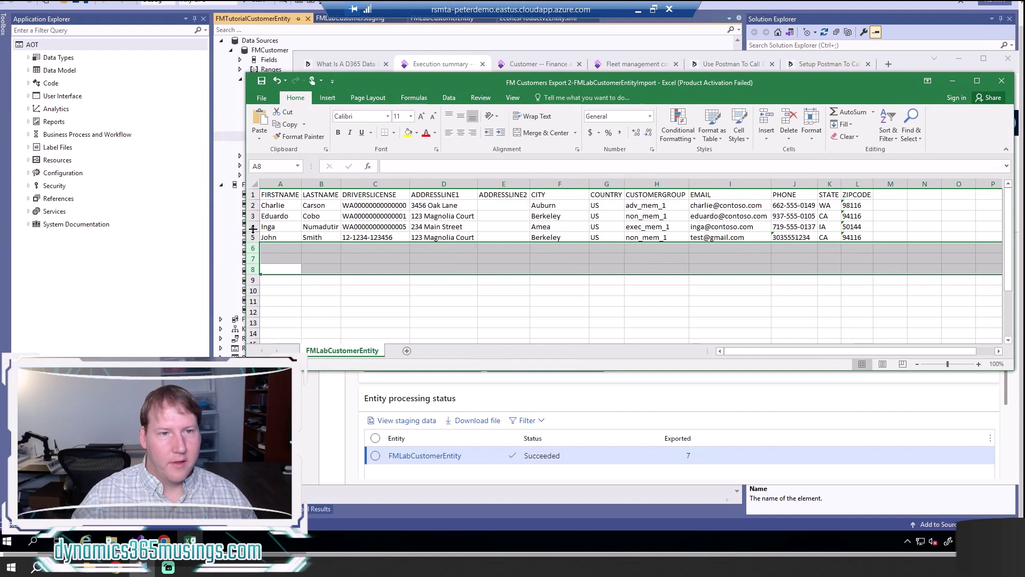
pyautogui.click(249, 227)
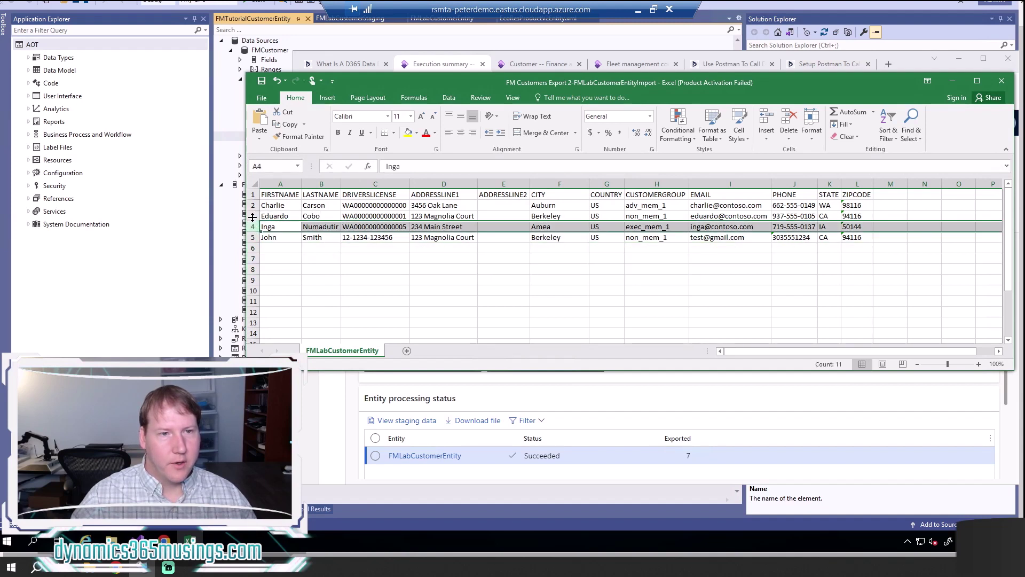
pyautogui.keyDown('shift'); pyautogui.click(250, 206); pyautogui.keyUp('shift')
pyautogui.rightClick(251, 206)
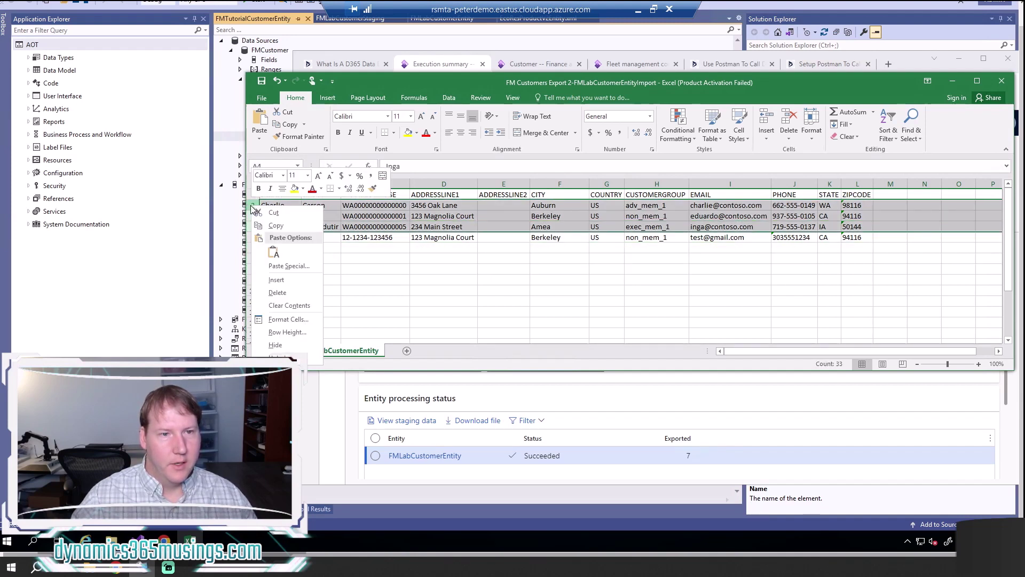
pyautogui.click(277, 292)
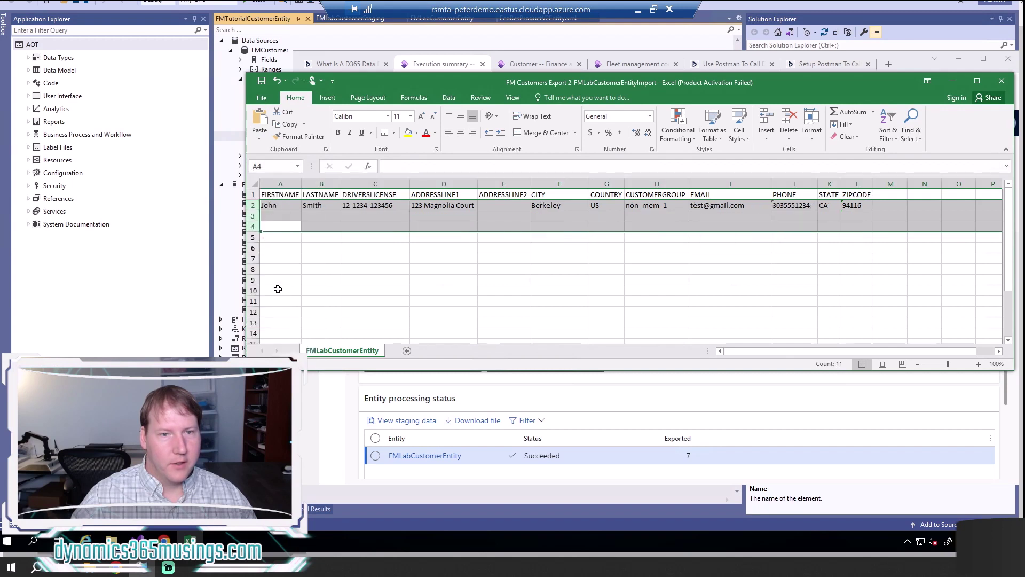
pyautogui.click(368, 204)
# Replace the first name in A2 with the new customer's name and change the licence number's leading digits to 45.
pyautogui.click(281, 206)
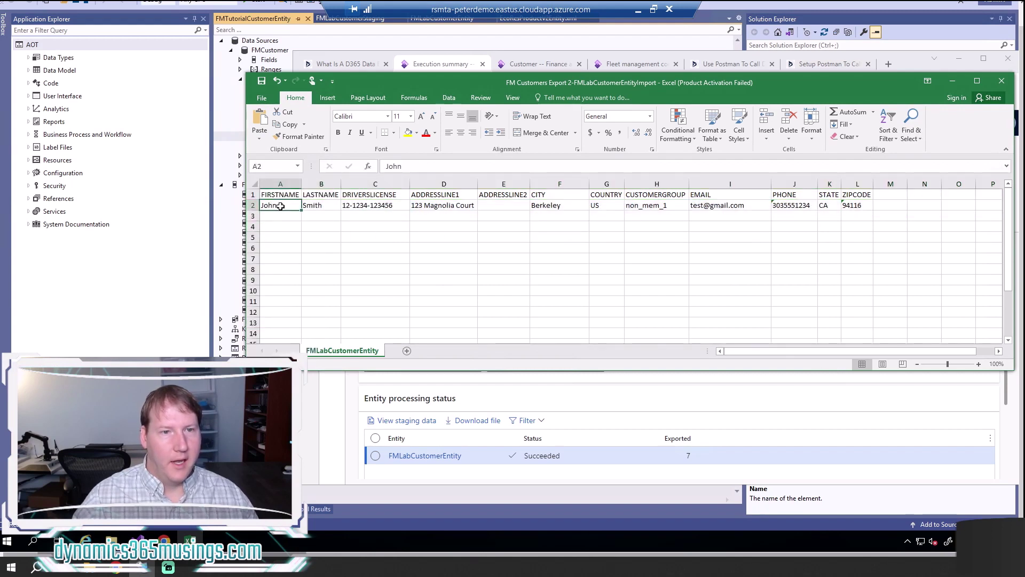
pyautogui.doubleClick(281, 206)
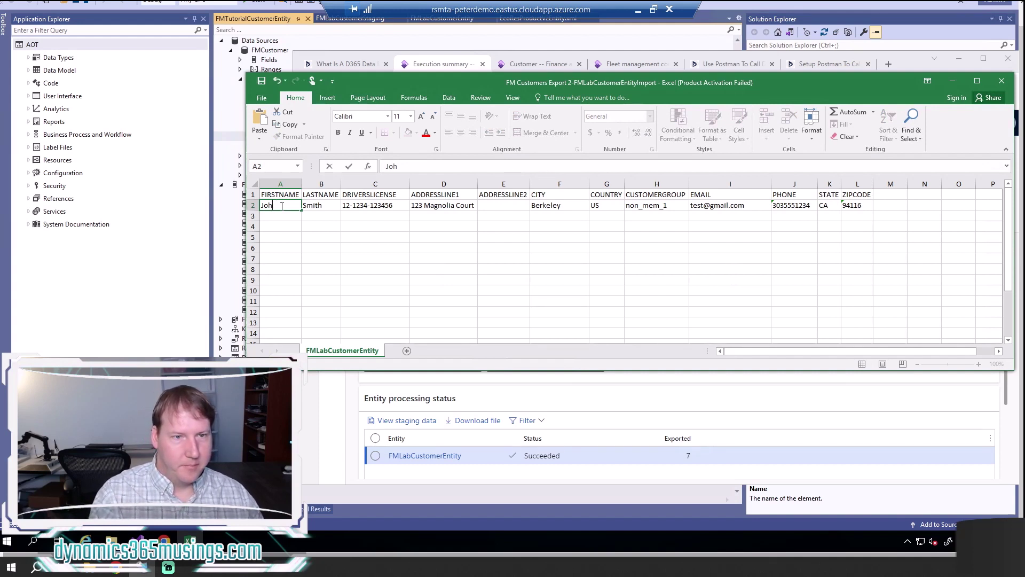
pyautogui.press('BackSpace')
pyautogui.press('BackSpace')
pyautogui.press('BackSpace')
pyautogui.write('Mar')
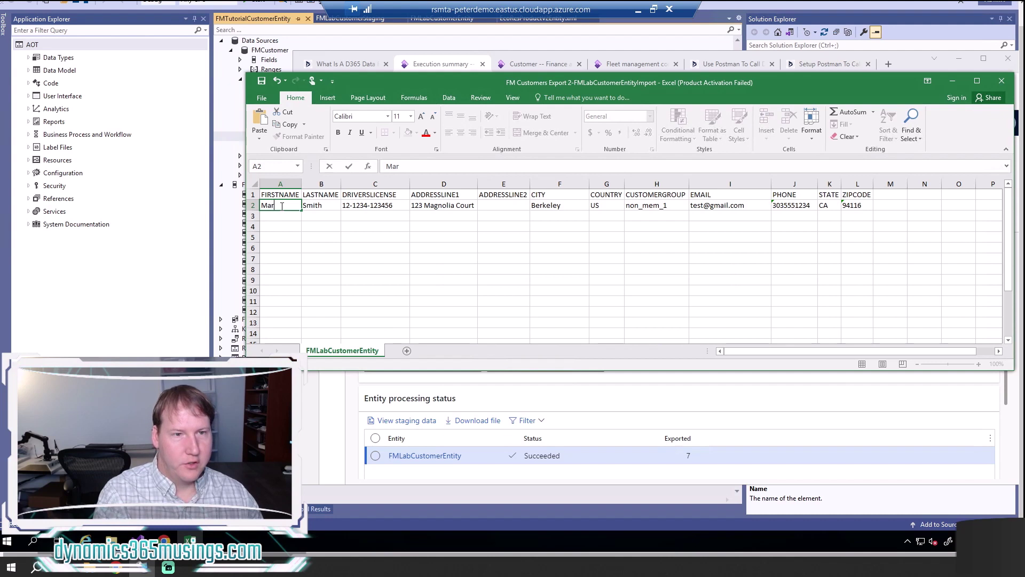
pyautogui.write('y')
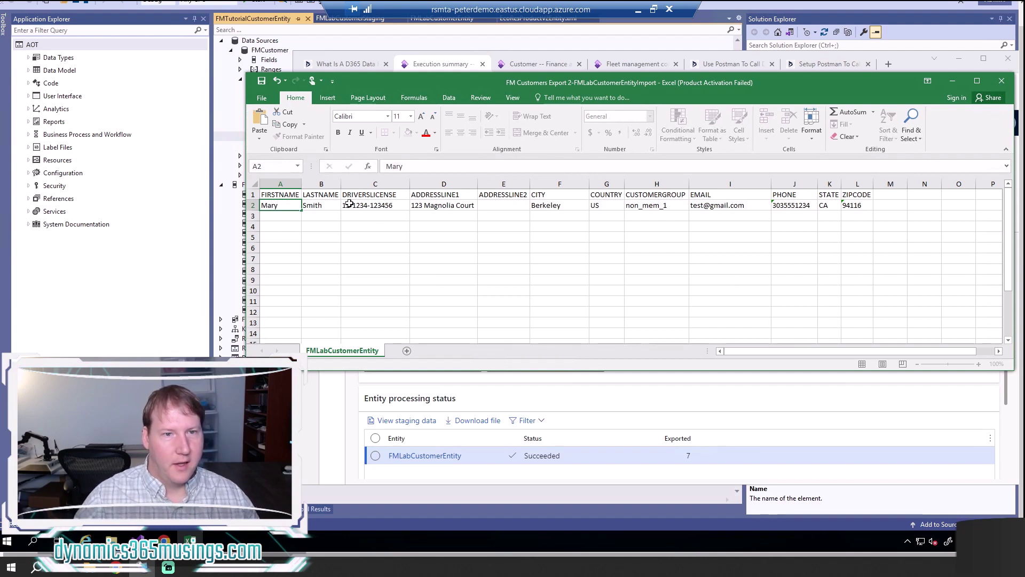
pyautogui.click(348, 205)
pyautogui.doubleClick(350, 205)
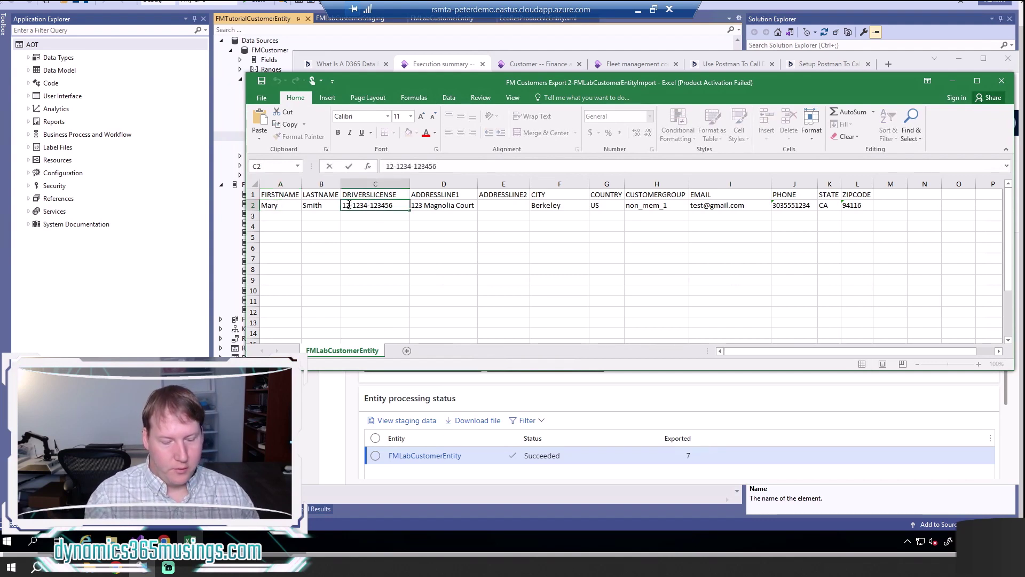
pyautogui.press('BackSpace')
pyautogui.press('BackSpace')
pyautogui.write('45')
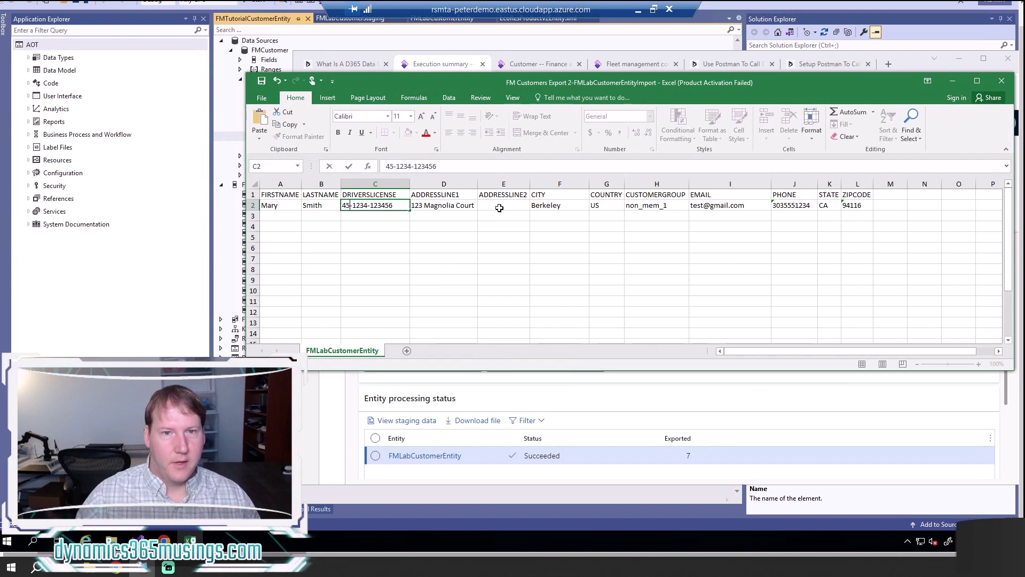
# Change the address house number to 456 and alter the e-mail address in I2.
pyautogui.click(424, 207)
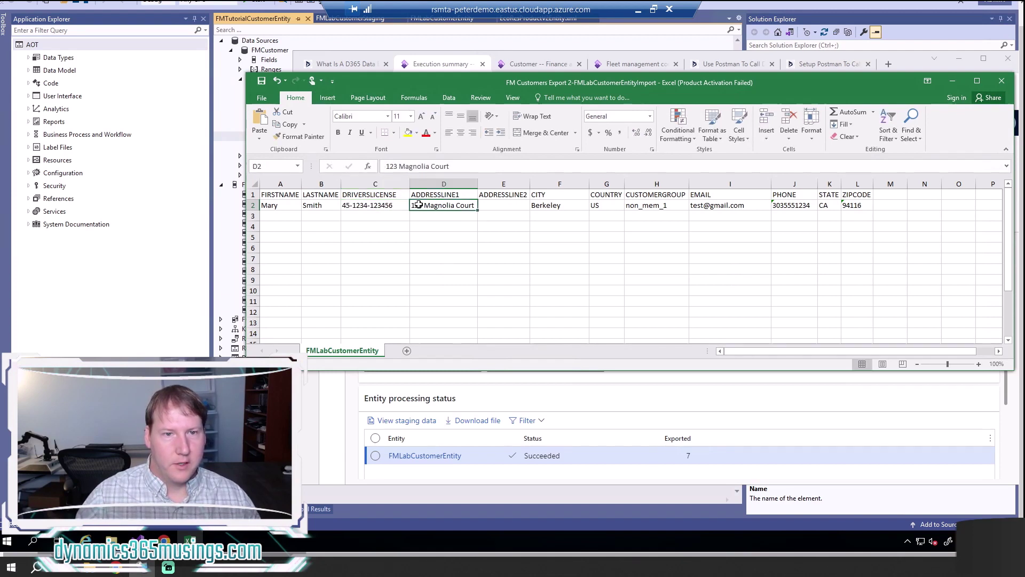
pyautogui.doubleClick(415, 205)
pyautogui.moveTo(412, 205); pyautogui.dragTo(423, 205)
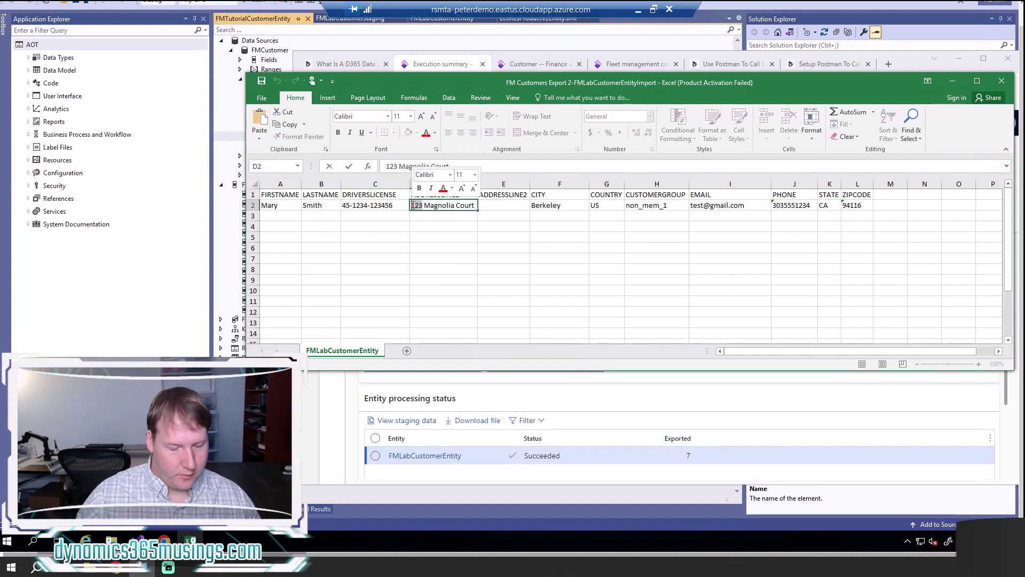
pyautogui.press('Delete')
pyautogui.write('456')
pyautogui.click(544, 203)
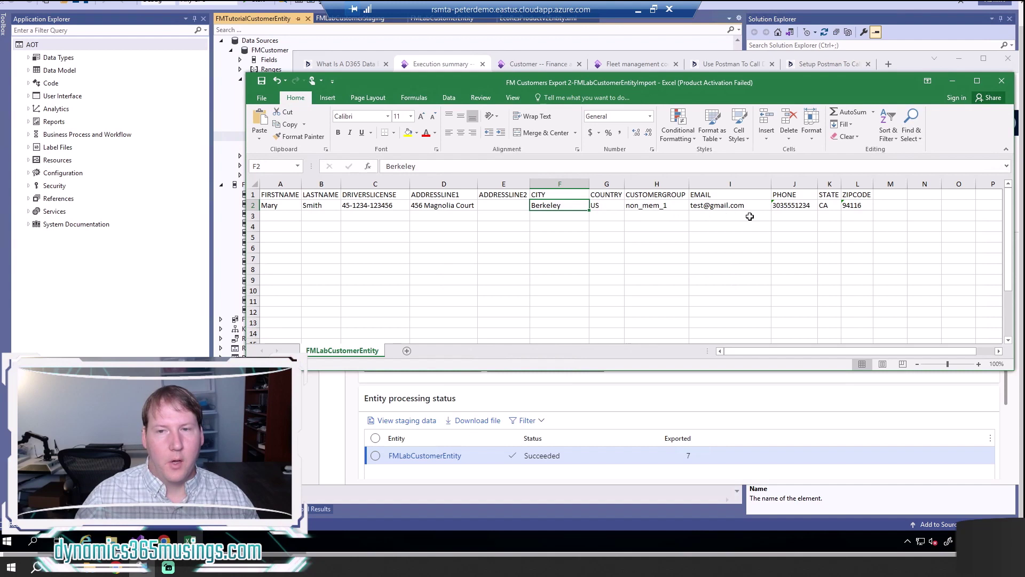
pyautogui.doubleClick(704, 206)
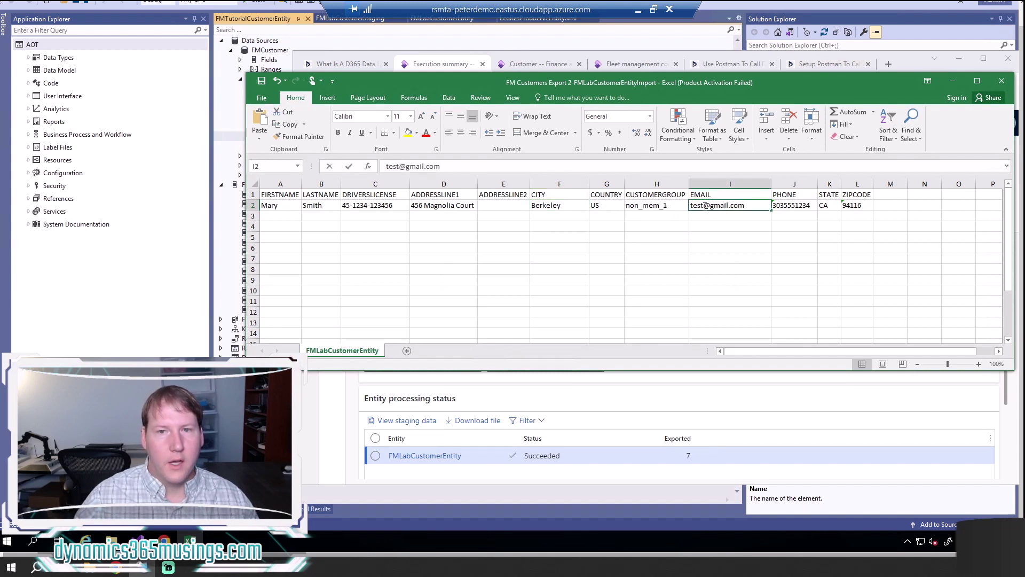
pyautogui.write('2')
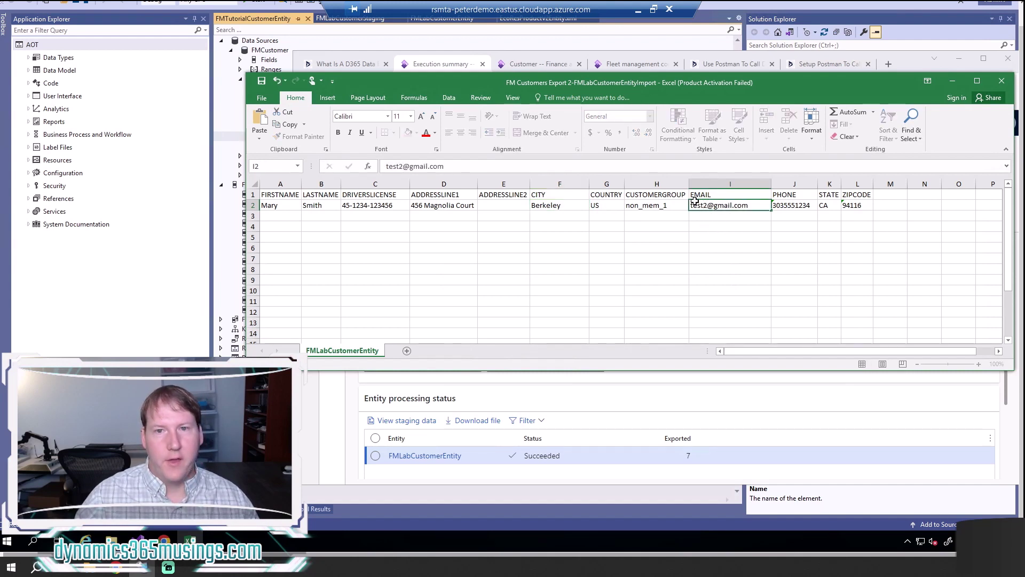
pyautogui.click(703, 225)
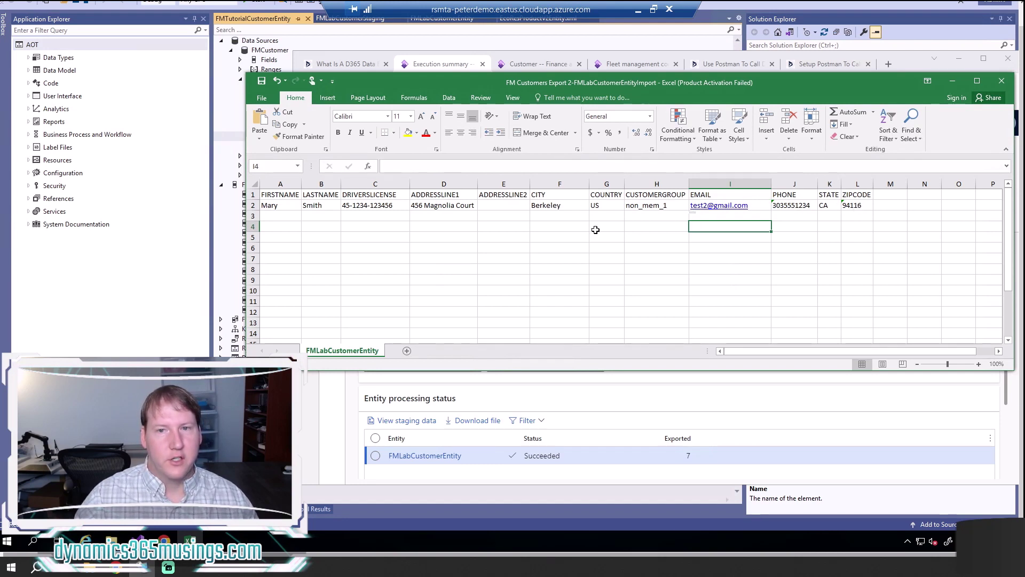
pyautogui.click(621, 225)
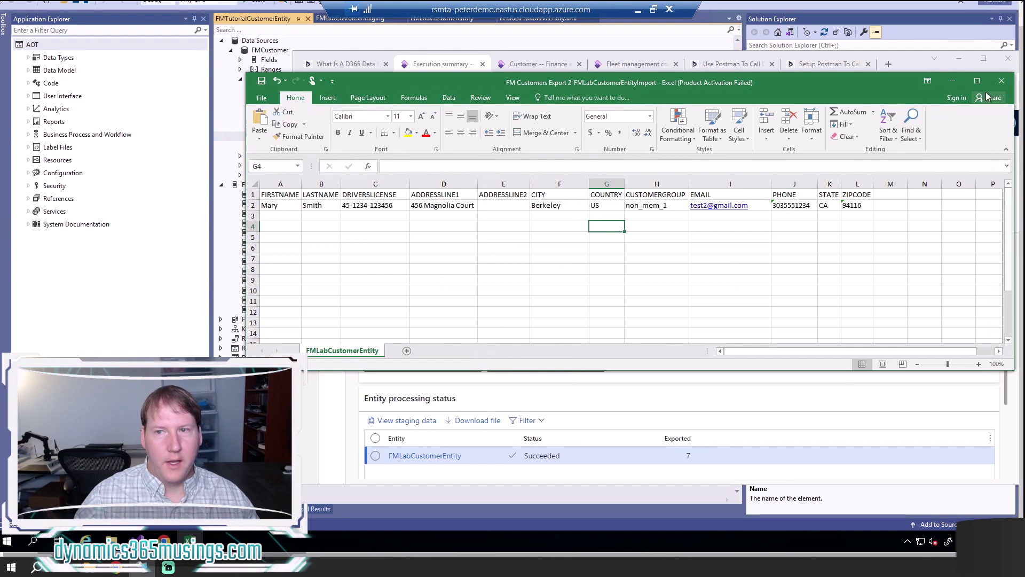
# Close Excel and the export execution summary, then go to the Data management workspace.
pyautogui.click(1002, 82)
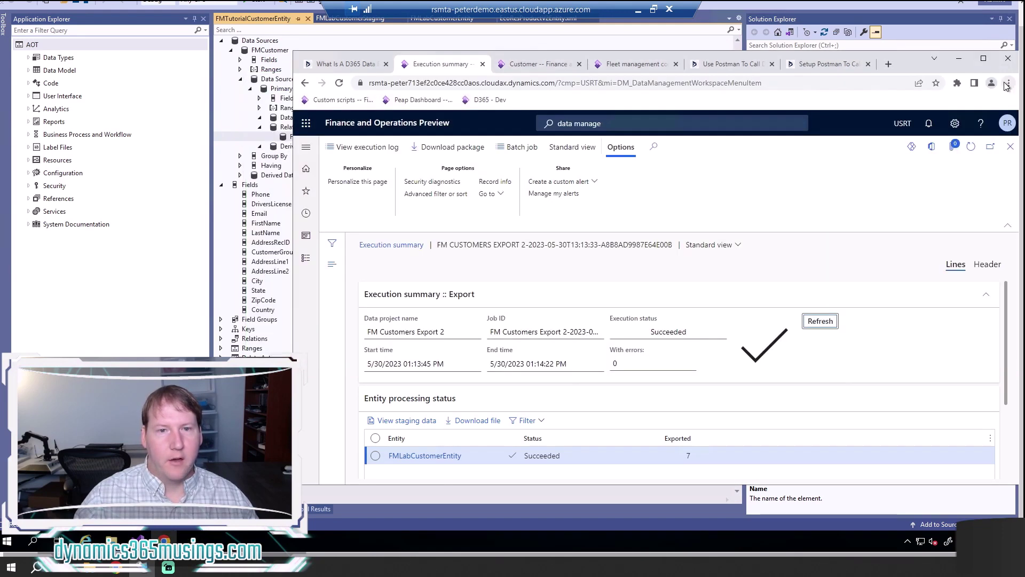
pyautogui.click(1010, 147)
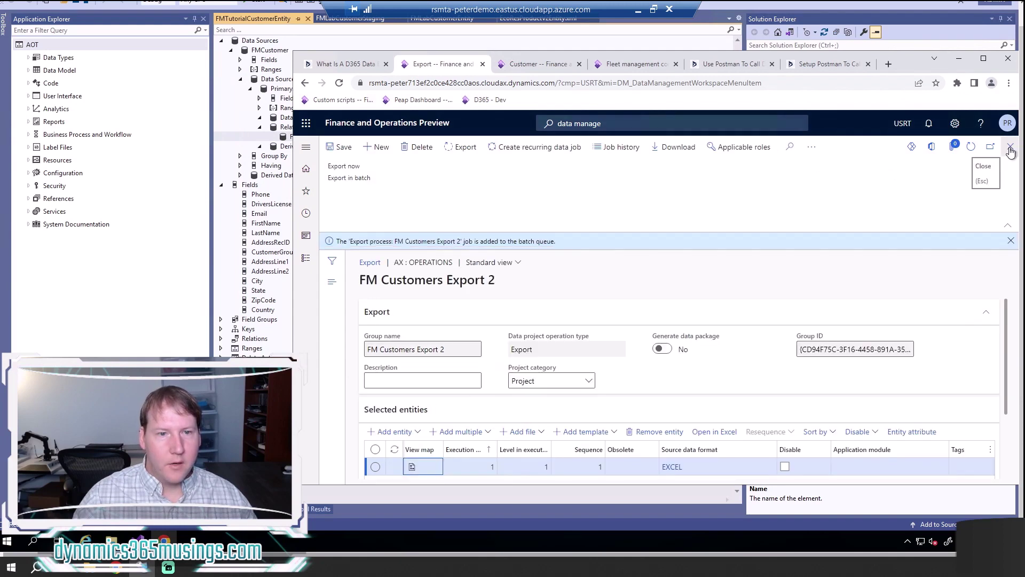
pyautogui.click(612, 124)
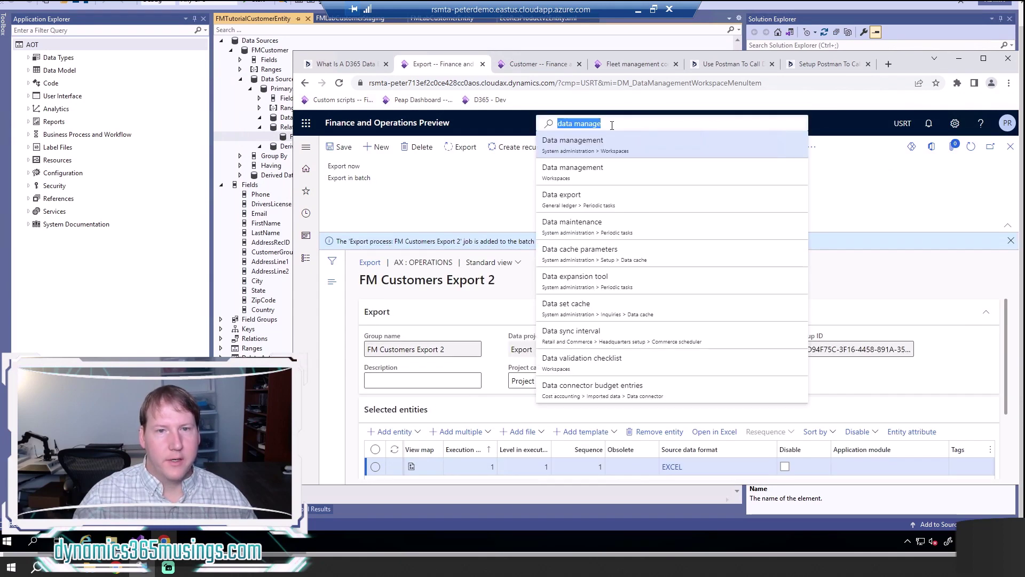
pyautogui.click(592, 145)
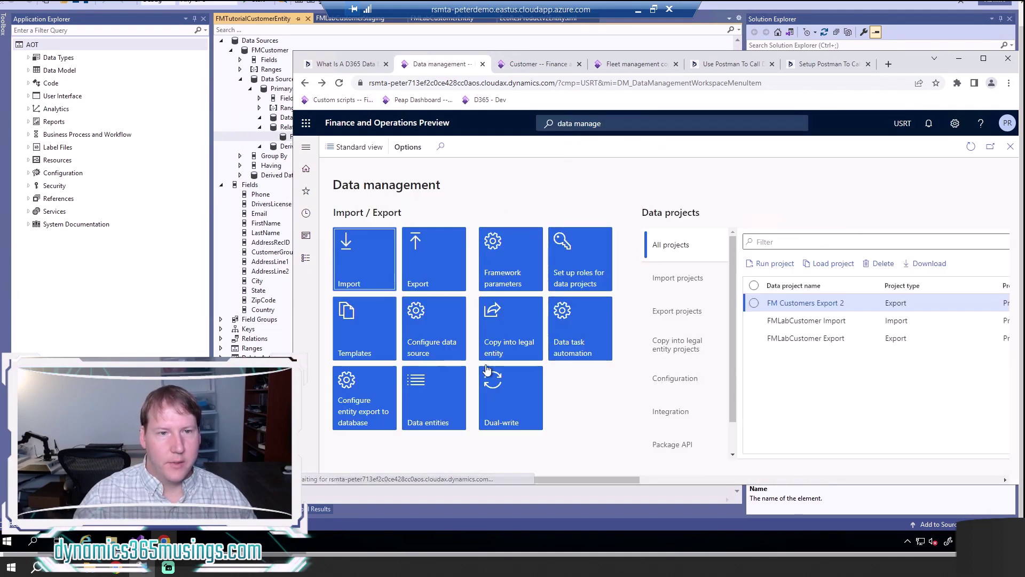
# Start a new import project with group name FM Customer Import.
pyautogui.click(363, 259)
pyautogui.click(415, 331)
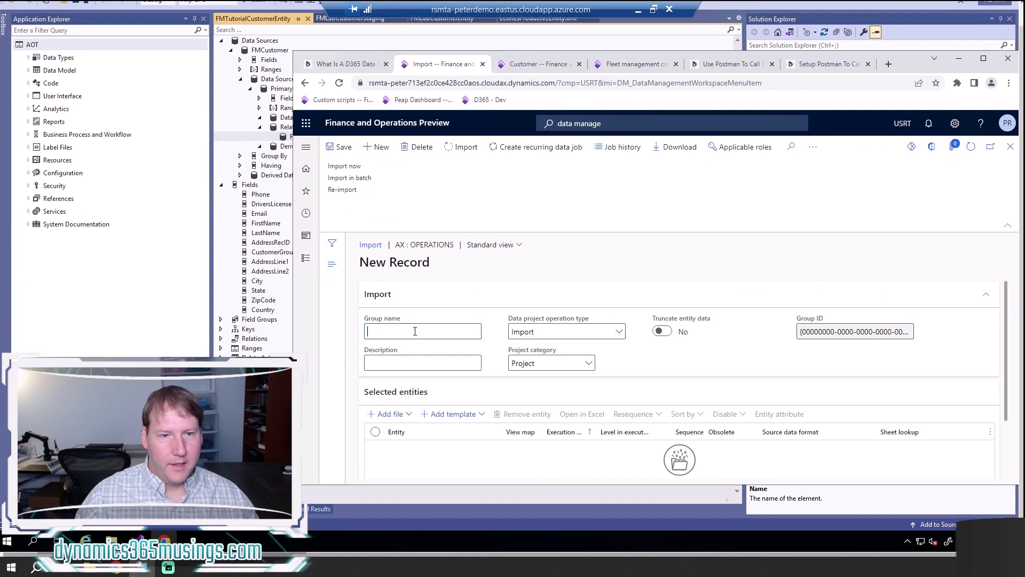
pyautogui.write('FM Cus')
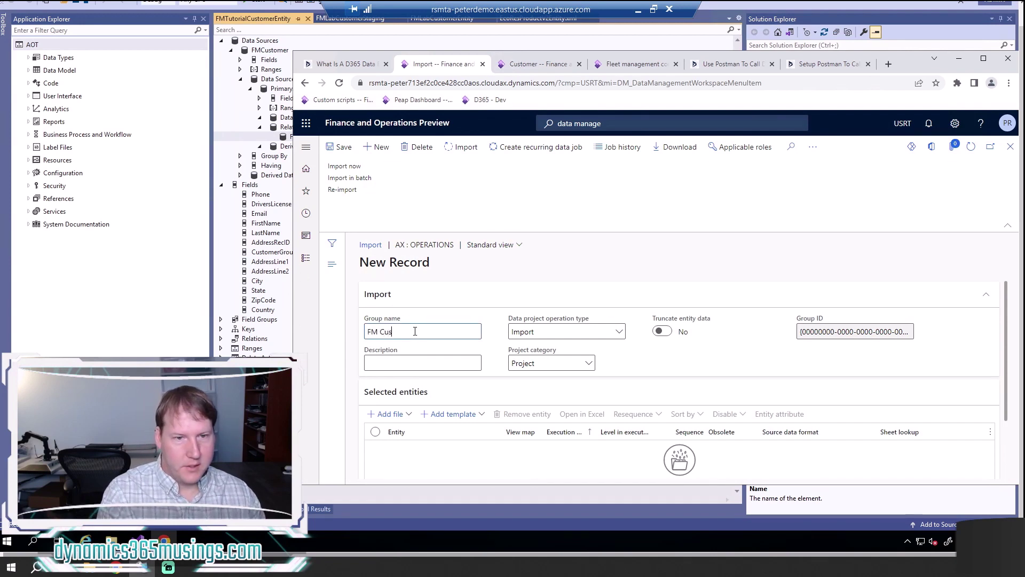
pyautogui.write('tomer Import')
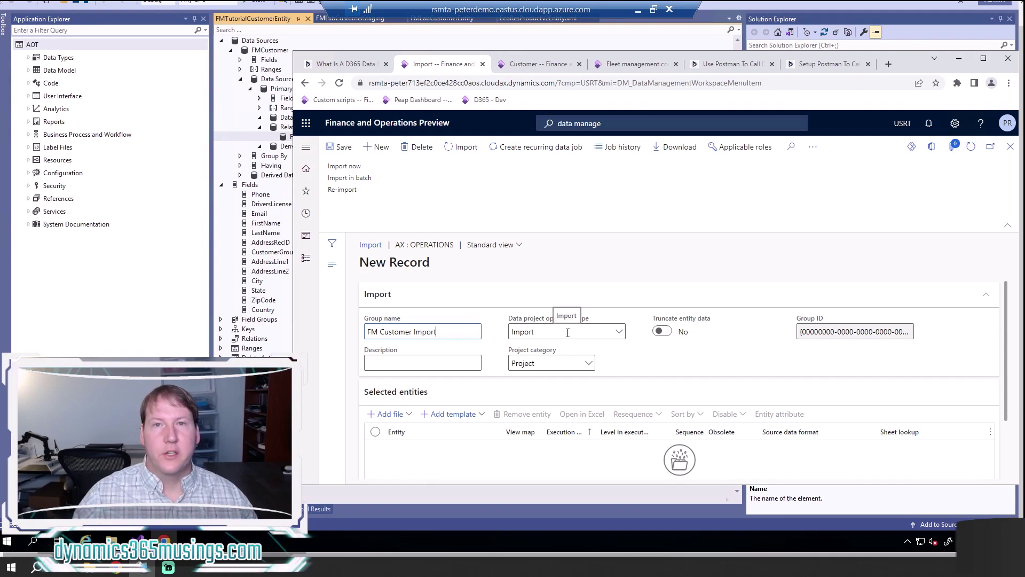
# Save the project and set the new file's entity to FMLabCustomerEntity with EXCEL source format.
pyautogui.click(392, 416)
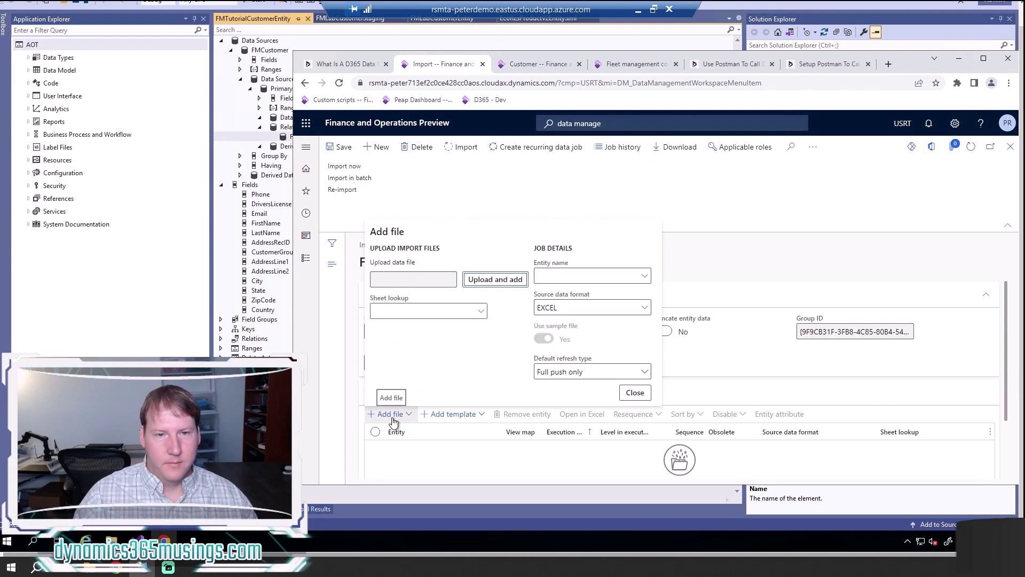
pyautogui.click(644, 278)
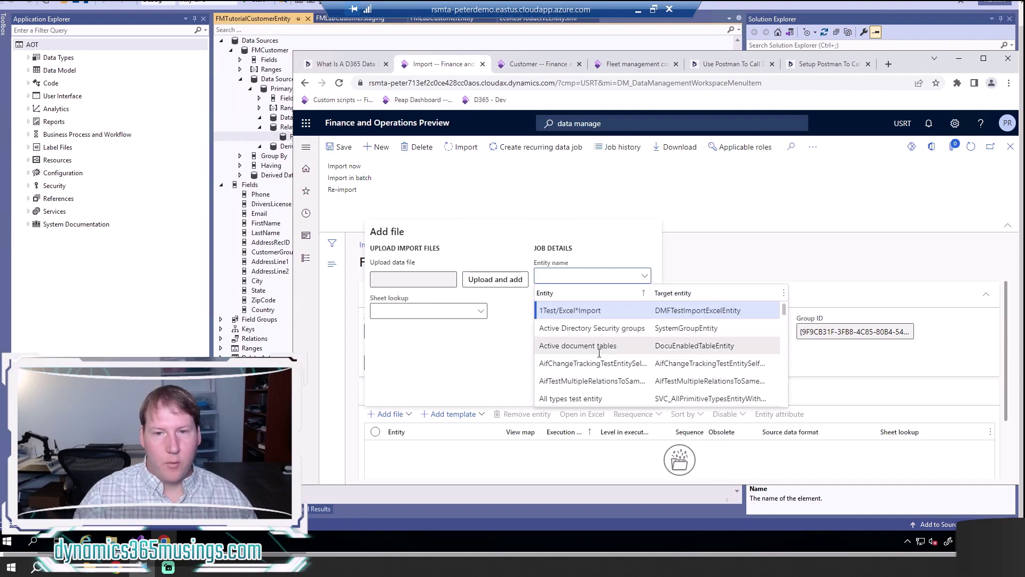
pyautogui.scroll(-3, 599, 357)
pyautogui.scroll(-10, 599, 357)
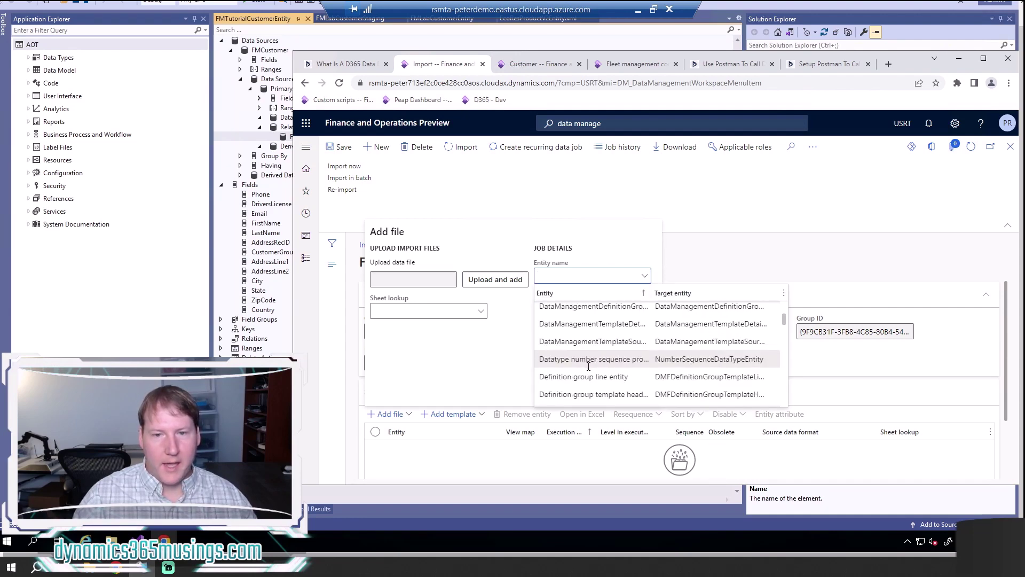
pyautogui.scroll(-8, 588, 368)
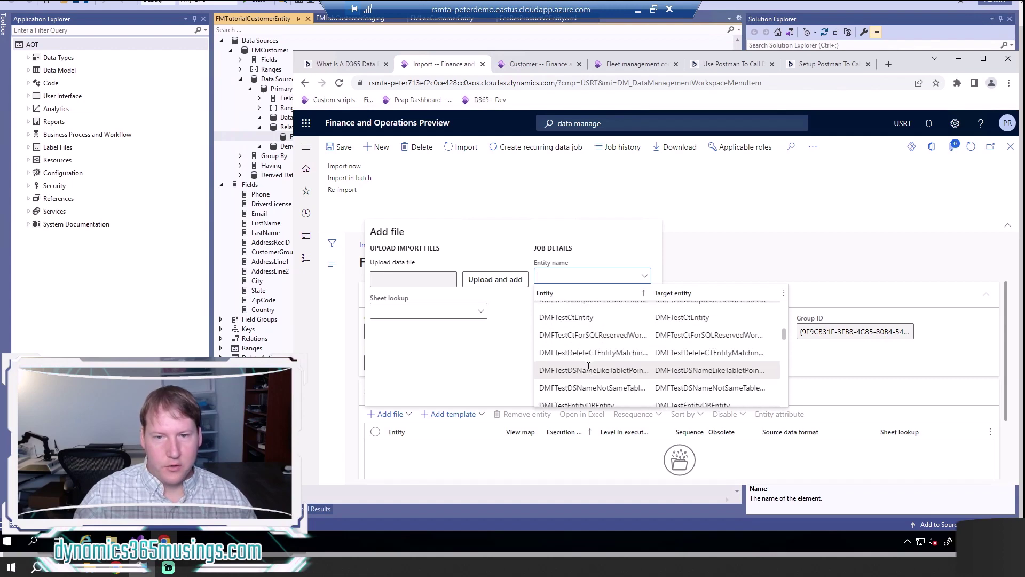
pyautogui.scroll(-5, 588, 367)
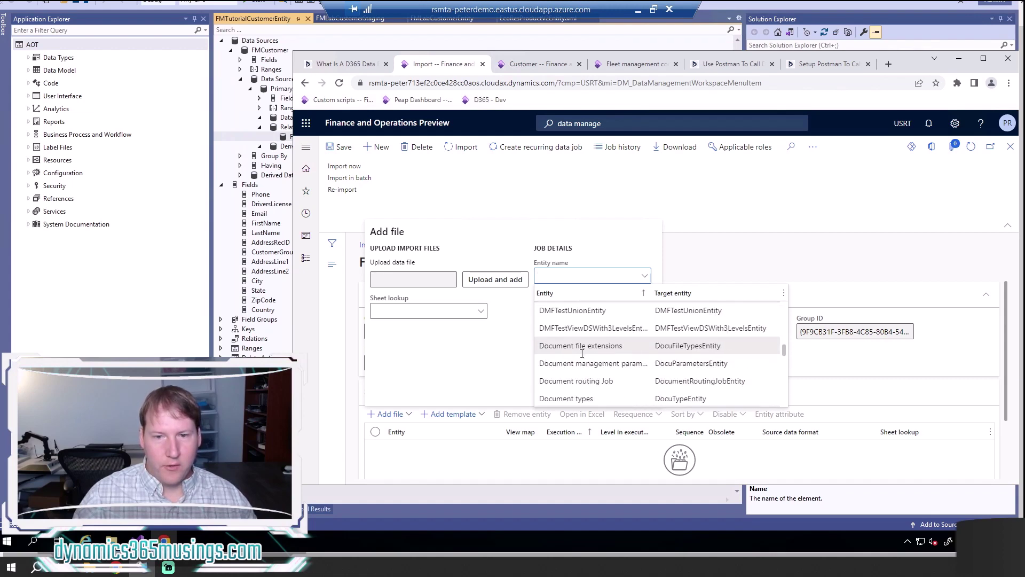
pyautogui.scroll(-6, 583, 355)
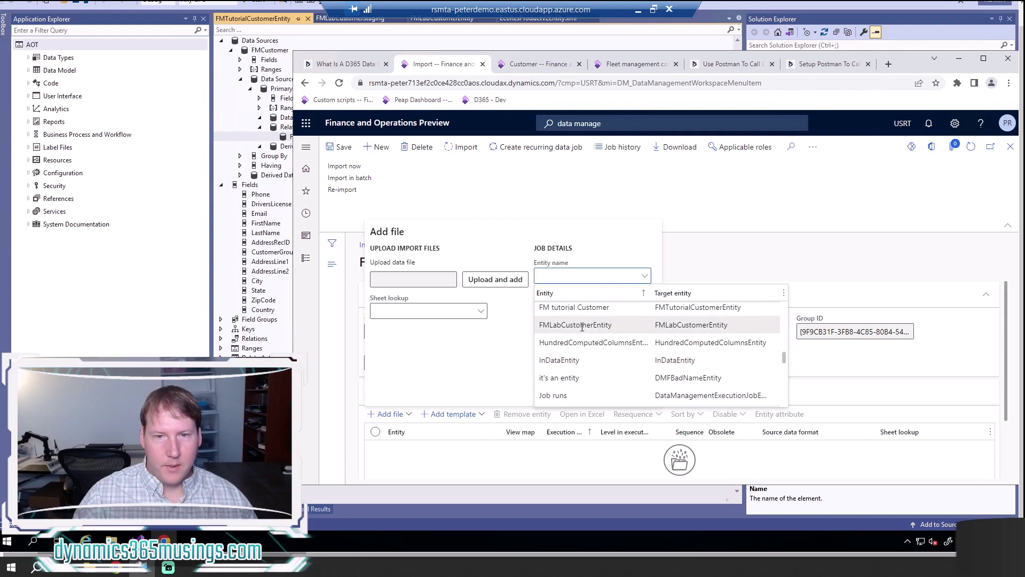
pyautogui.click(581, 327)
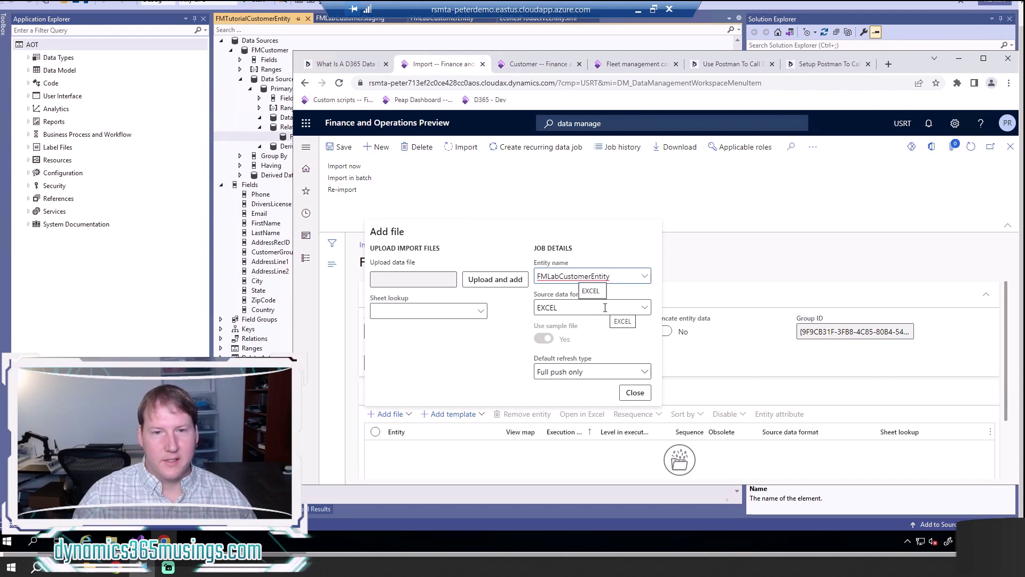
pyautogui.click(574, 308)
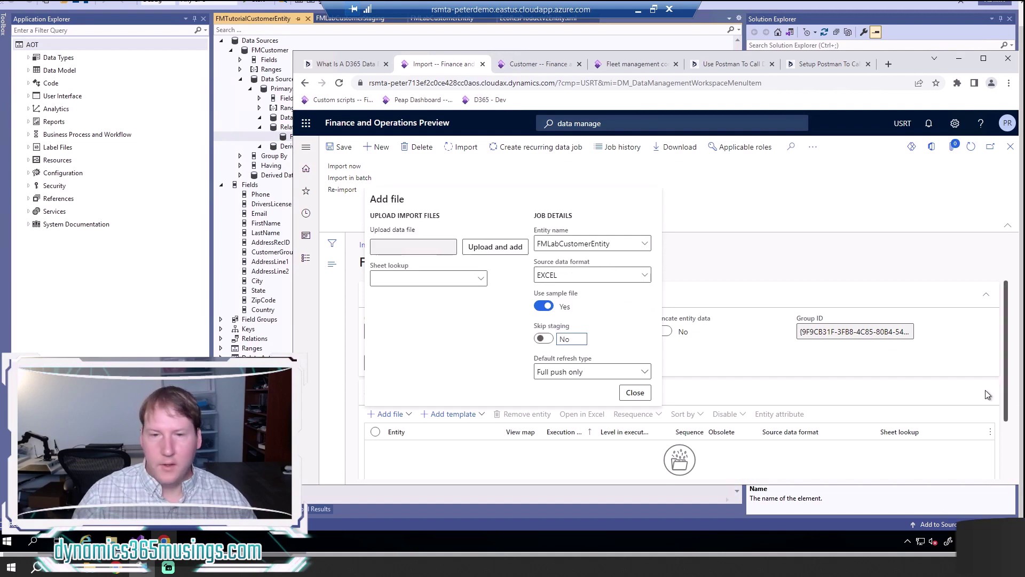
# Upload the FM Customers Export 2-FMLabCustomerEntityImport Excel file from Downloads to the import project.
pyautogui.click(491, 254)
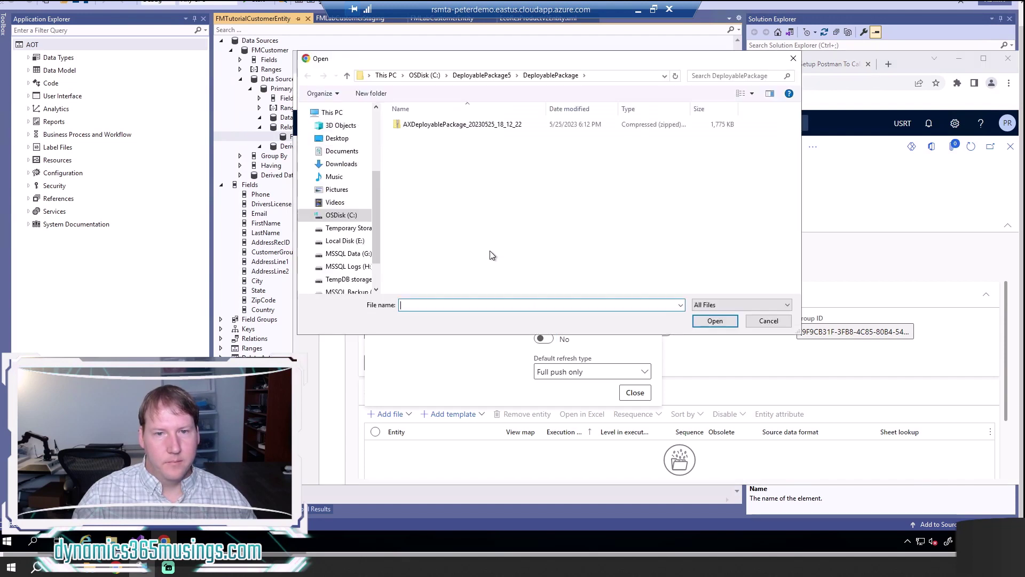
pyautogui.scroll(-2, 340, 270)
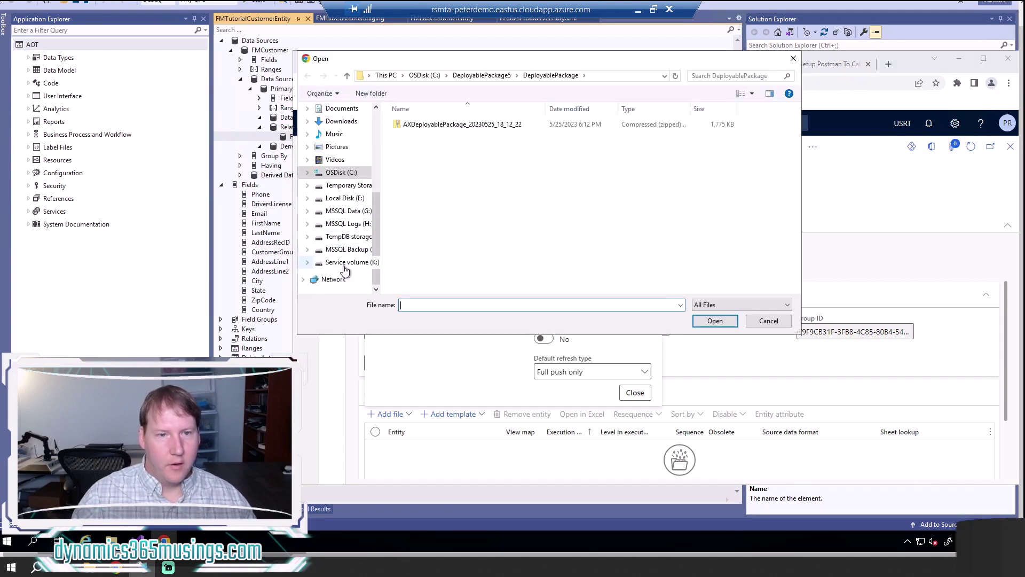
pyautogui.click(335, 123)
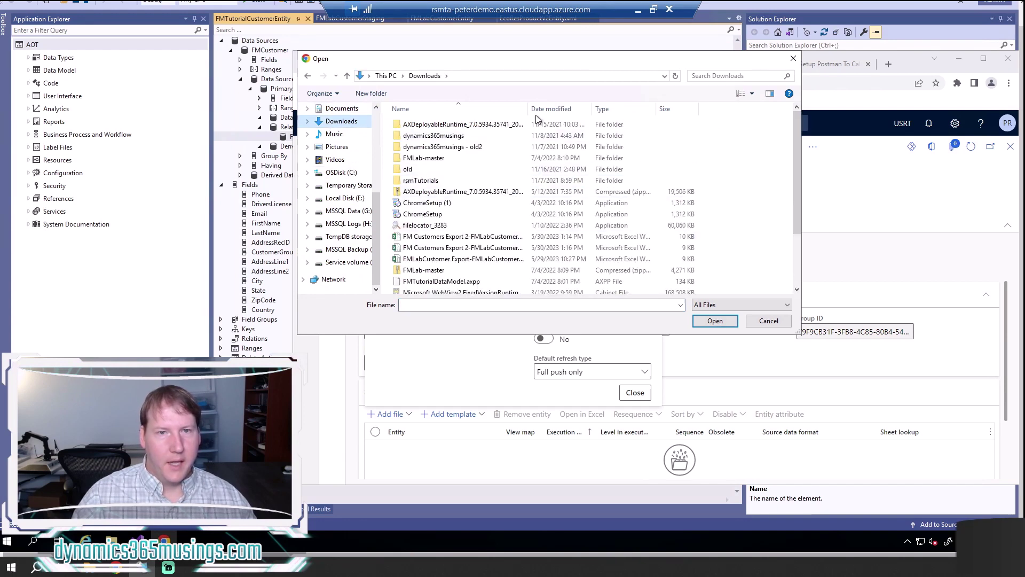
pyautogui.moveTo(528, 110); pyautogui.dragTo(588, 110)
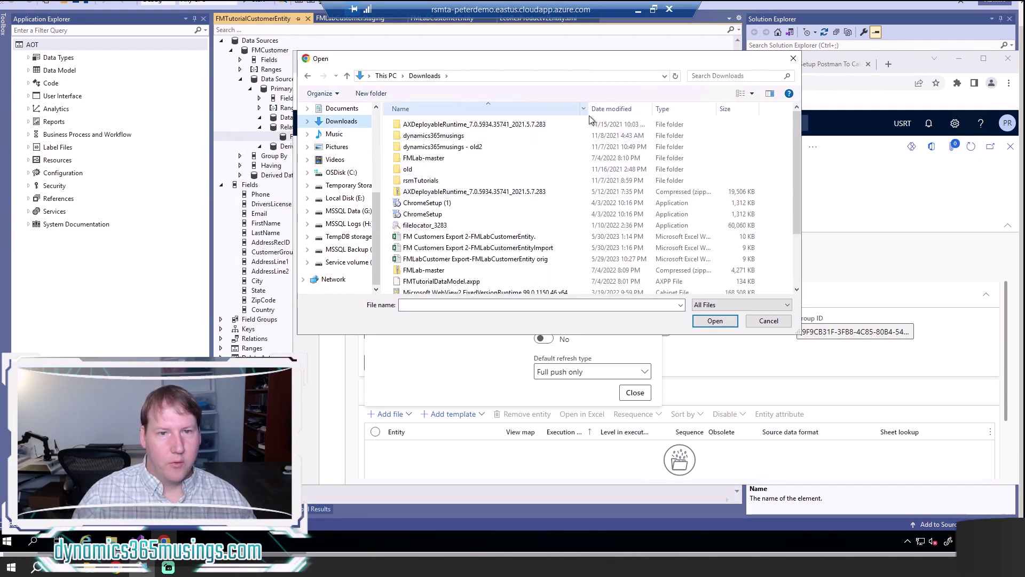
pyautogui.click(533, 247)
pyautogui.click(716, 321)
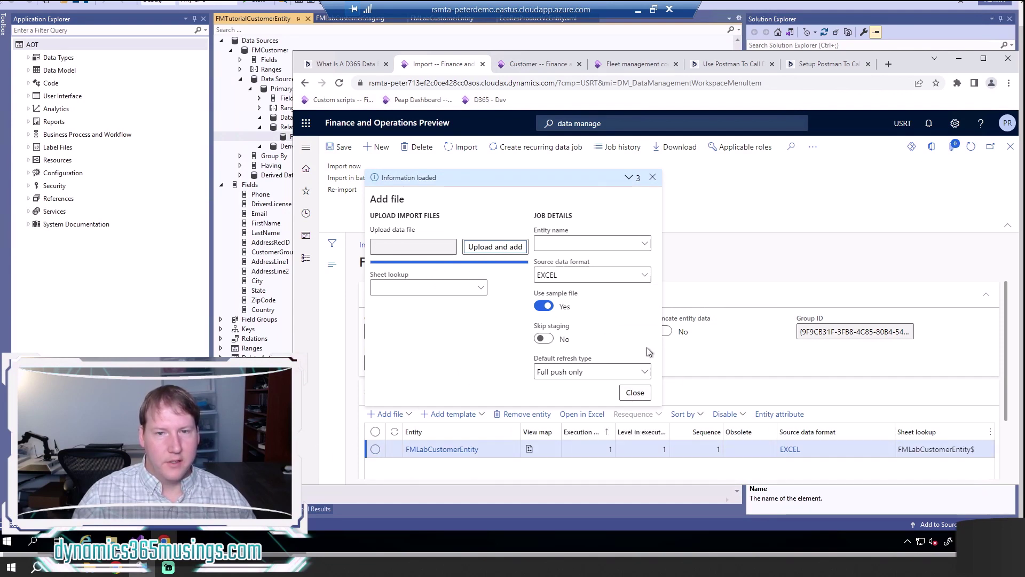
# Run Import now on the FMLabCustomerEntity entity row to create the customer record.
pyautogui.click(634, 393)
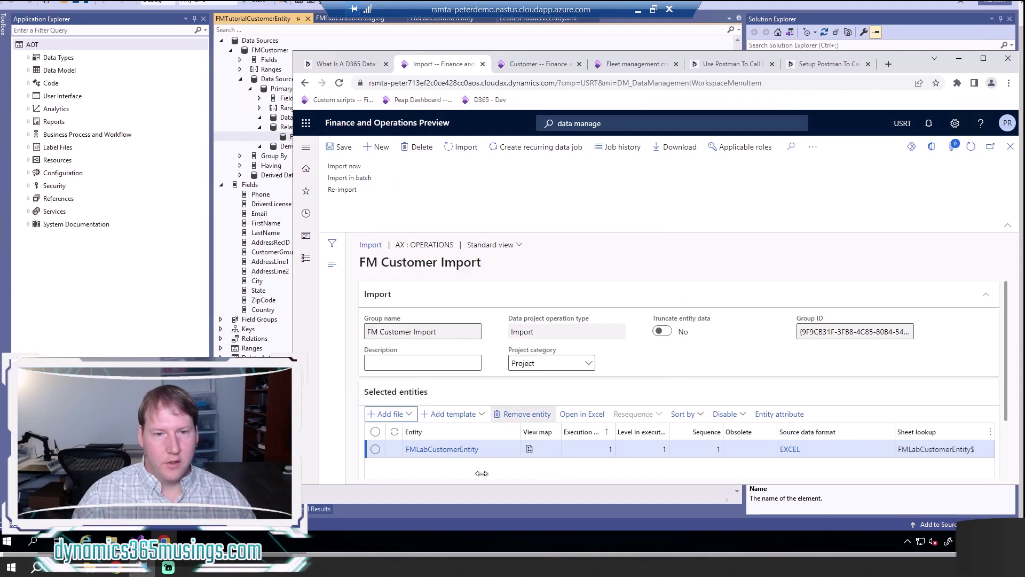
pyautogui.click(573, 455)
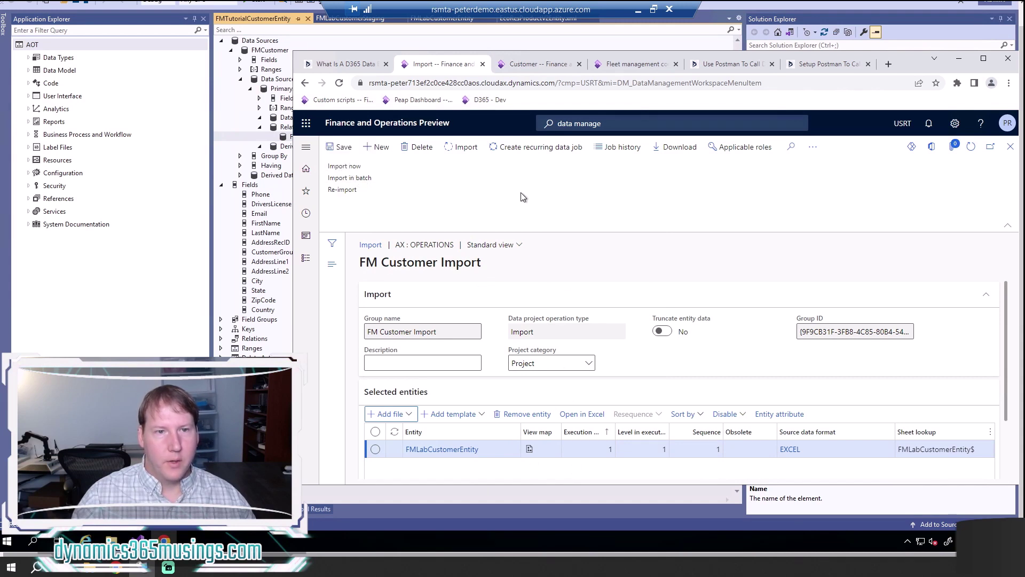
pyautogui.click(346, 167)
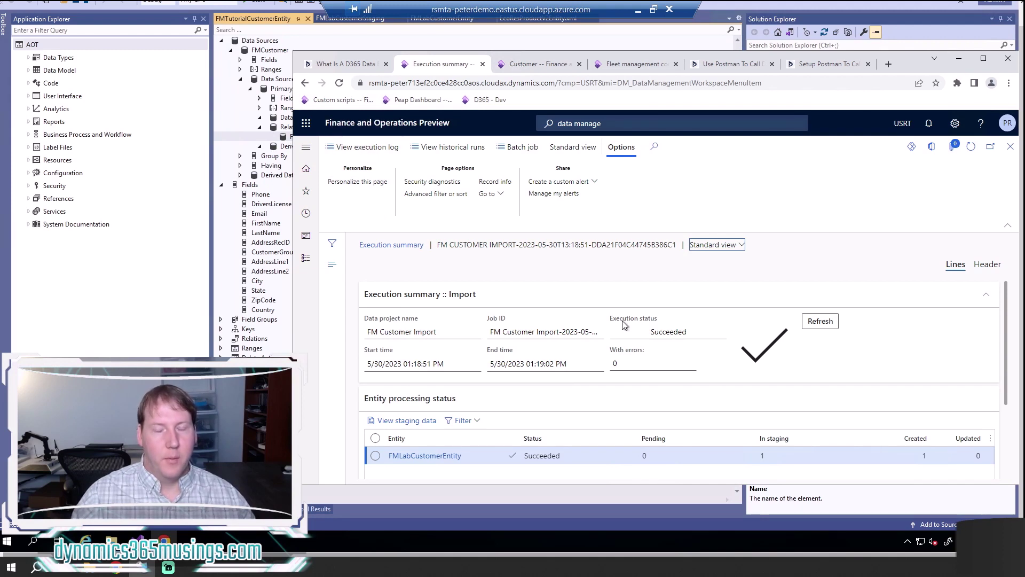
# Return to the FM Customers list page and refresh it to load the imported records.
pyautogui.click(527, 66)
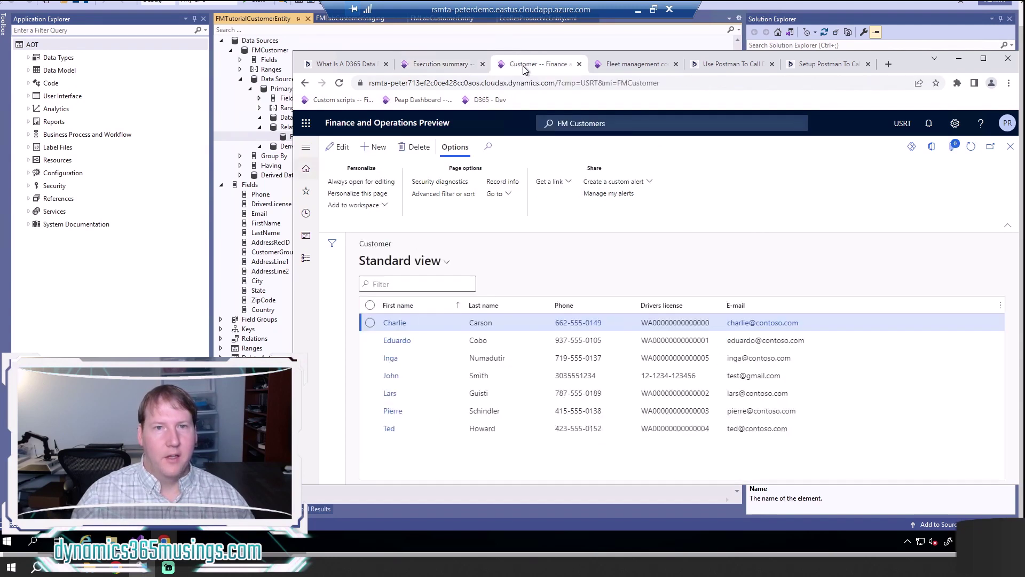
pyautogui.click(628, 123)
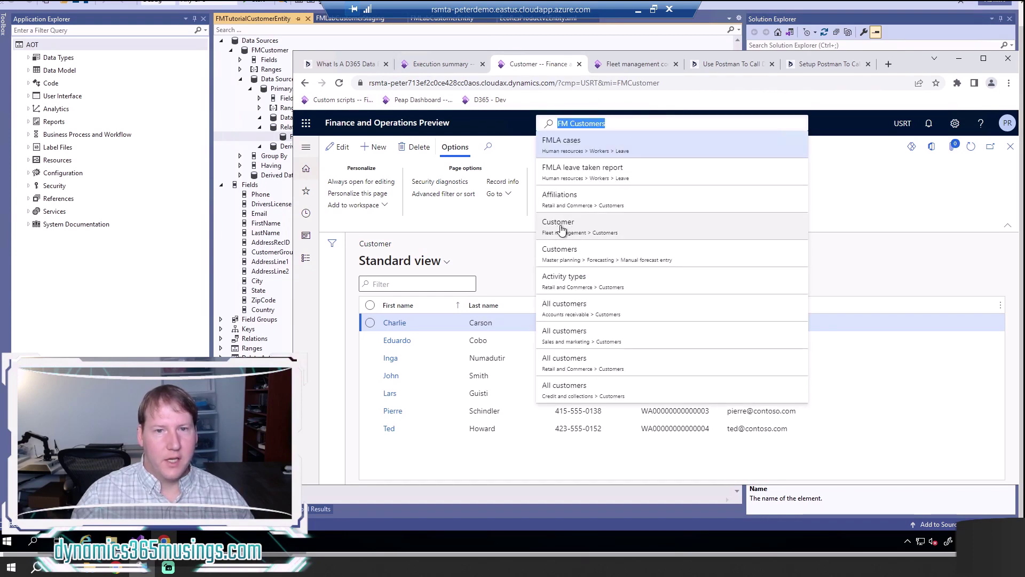
pyautogui.click(495, 232)
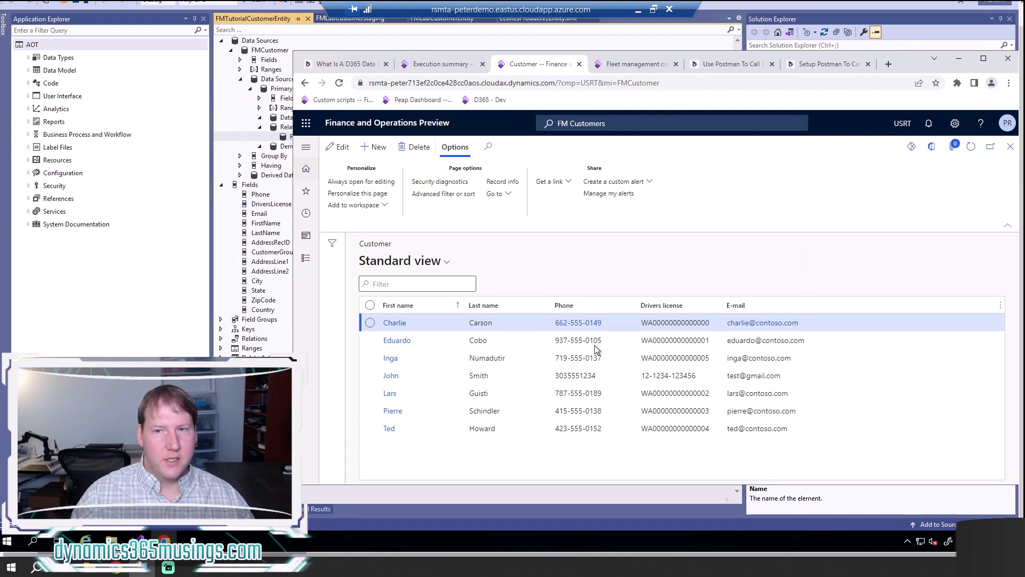
pyautogui.click(971, 148)
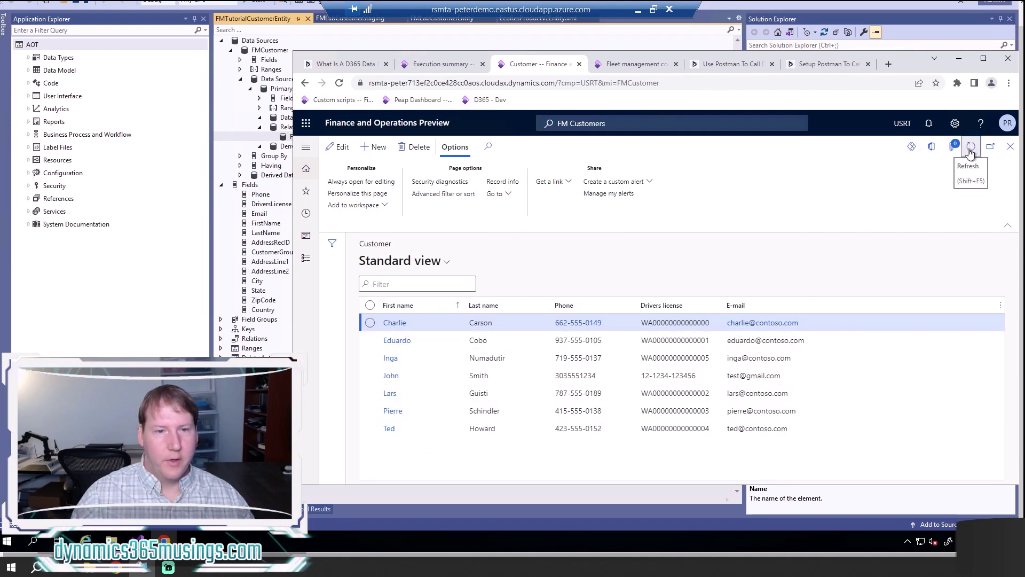